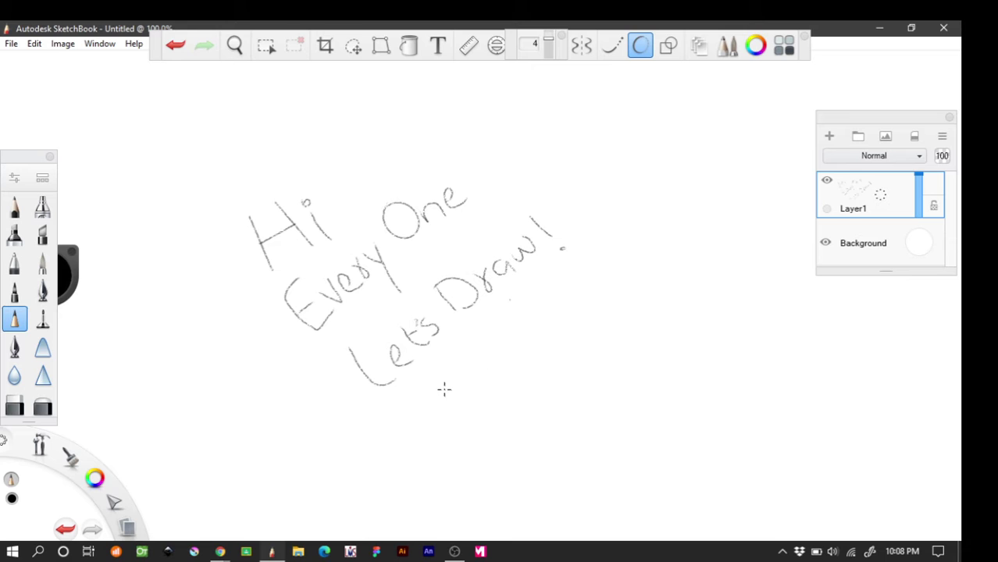
Erase the handwritten greeting "Hi Every One Let's Draw!" from the canvas with the hard eraser.
click(14, 405)
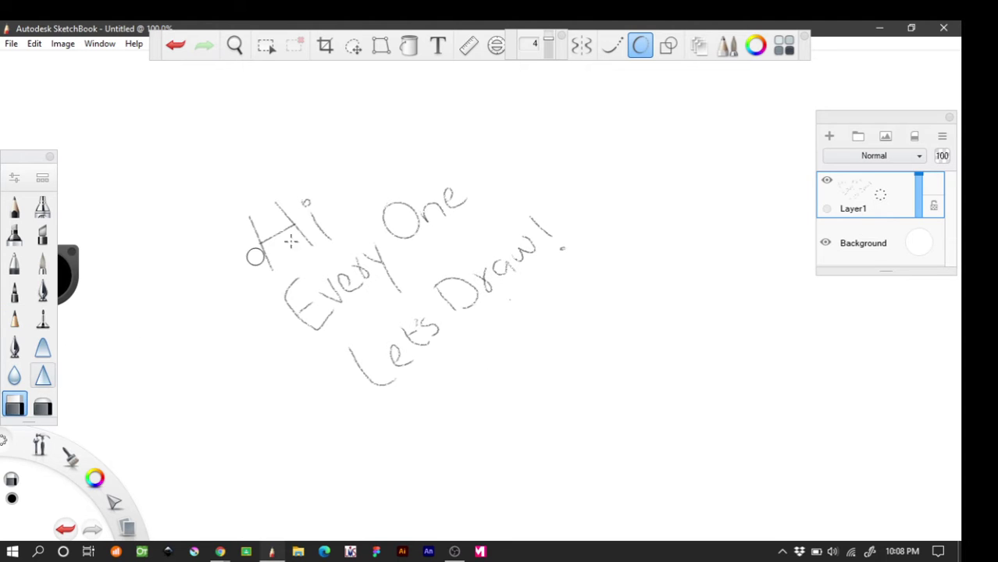
mouse_move(284, 263)
mouse_down()
mouse_move(255, 242)
mouse_move(292, 215)
mouse_move(278, 211)
mouse_move(310, 237)
mouse_move(300, 226)
mouse_move(321, 227)
mouse_move(340, 254)
mouse_move(280, 292)
mouse_move(311, 288)
mouse_move(292, 318)
mouse_move(330, 319)
mouse_move(308, 298)
mouse_move(314, 322)
mouse_up()
mouse_move(283, 288)
mouse_down()
mouse_move(335, 292)
mouse_move(322, 291)
mouse_move(371, 248)
mouse_move(407, 286)
mouse_move(378, 215)
mouse_move(444, 193)
mouse_move(398, 247)
mouse_move(449, 210)
mouse_move(450, 182)
mouse_up()
drag(461, 283, 426, 297)
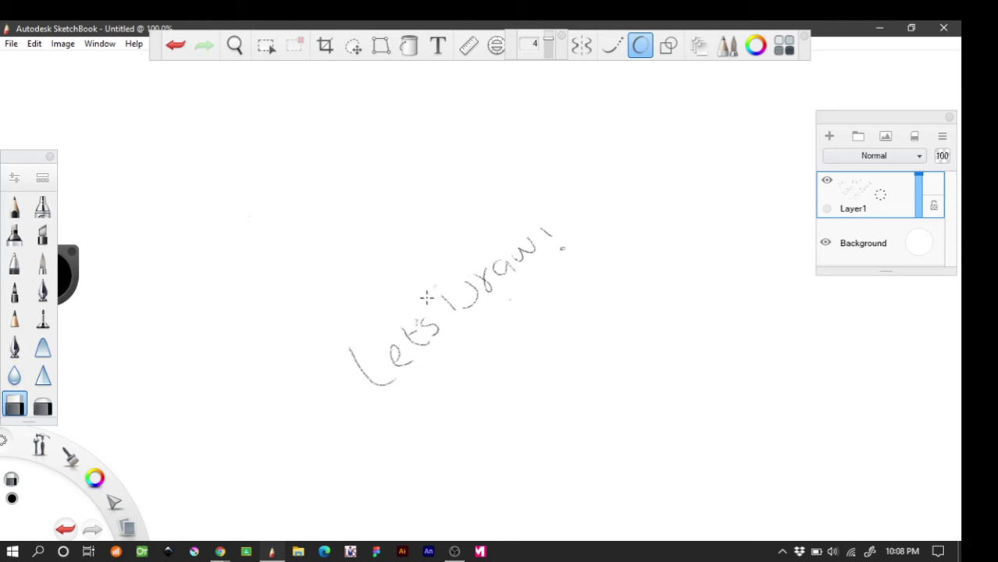
mouse_move(354, 352)
mouse_down()
mouse_move(379, 387)
mouse_move(428, 327)
mouse_up()
mouse_move(364, 361)
mouse_down()
mouse_move(415, 335)
mouse_move(483, 274)
mouse_move(532, 253)
mouse_move(509, 258)
mouse_up()
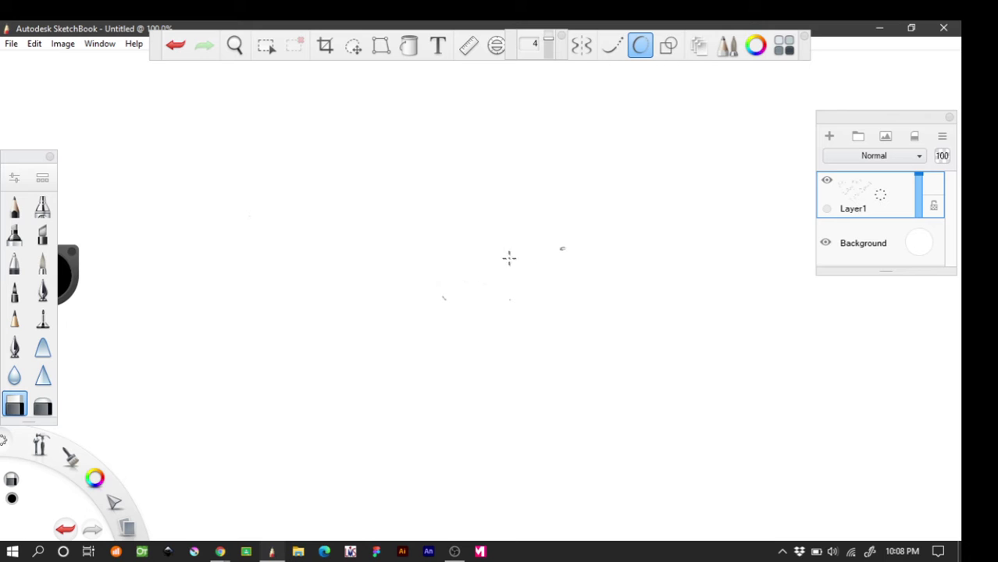
drag(569, 243, 434, 300)
Handwrite "jigglypuff" with the pencil brush and underline it with a slanted stroke.
click(15, 317)
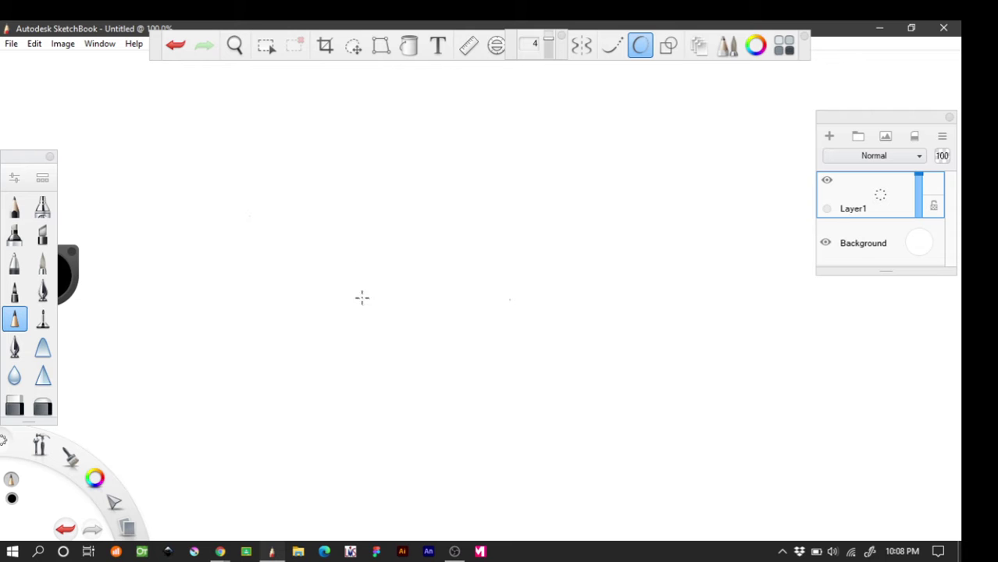
mouse_move(317, 295)
mouse_down()
mouse_move(332, 225)
mouse_move(356, 235)
mouse_move(353, 282)
mouse_up()
click(334, 219)
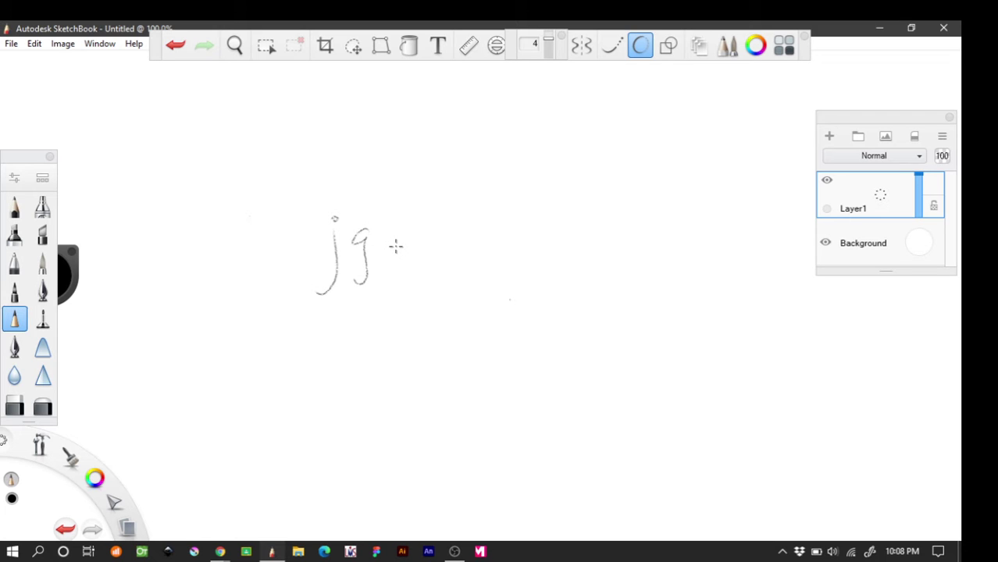
mouse_move(345, 231)
mouse_down()
mouse_move(345, 257)
mouse_move(356, 240)
mouse_move(388, 261)
mouse_move(379, 279)
mouse_up()
drag(390, 220, 391, 251)
mouse_move(398, 231)
mouse_down()
mouse_move(415, 253)
mouse_move(420, 225)
mouse_move(435, 227)
mouse_move(447, 206)
mouse_move(451, 238)
mouse_up()
mouse_move(466, 197)
mouse_down()
mouse_move(460, 238)
mouse_move(472, 215)
mouse_up()
drag(317, 321, 478, 253)
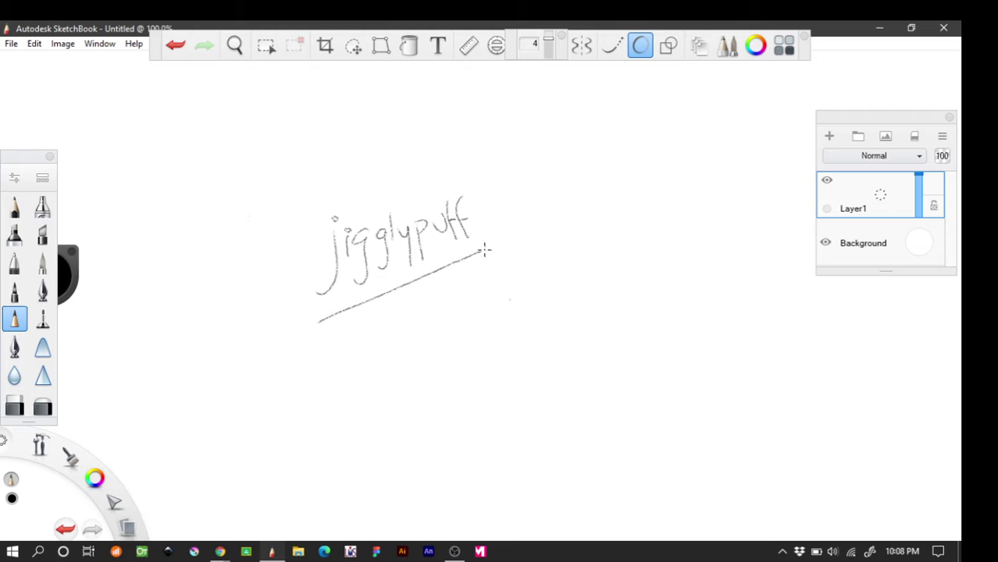
Erase the handwritten "jigglypuff" and its underline from the canvas.
click(14, 406)
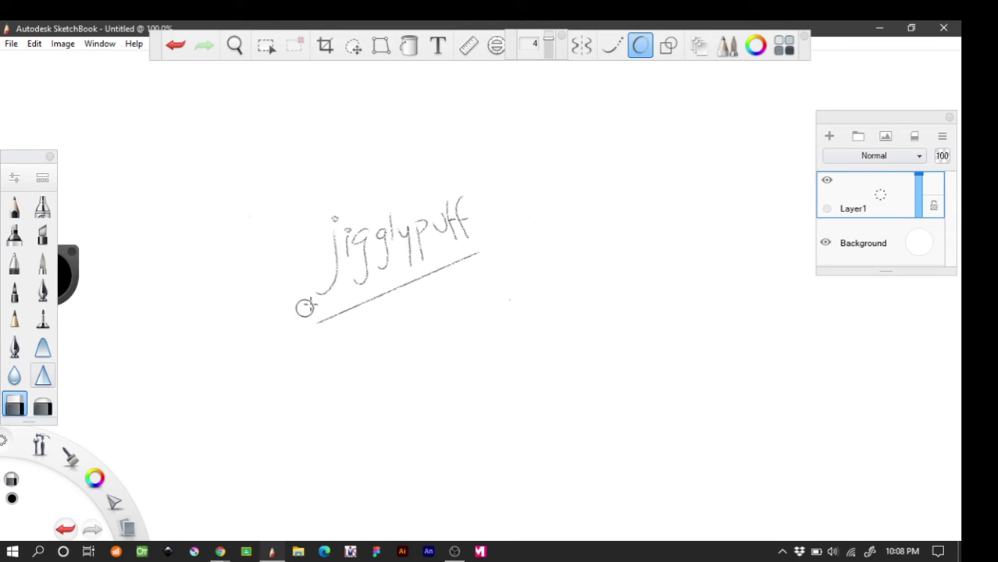
mouse_move(303, 305)
mouse_down()
mouse_move(334, 228)
mouse_move(333, 288)
mouse_move(336, 245)
mouse_move(365, 224)
mouse_move(486, 195)
mouse_move(321, 248)
mouse_move(491, 206)
mouse_move(357, 246)
mouse_move(349, 253)
mouse_move(449, 228)
mouse_move(381, 259)
mouse_move(412, 258)
mouse_move(298, 325)
mouse_move(484, 242)
mouse_move(443, 268)
mouse_up()
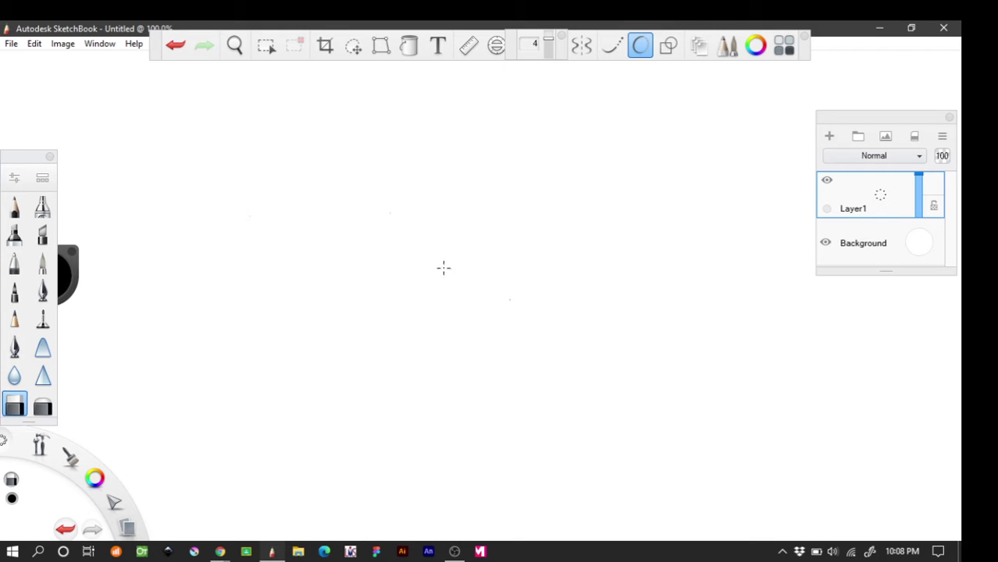
click(668, 45)
click(551, 45)
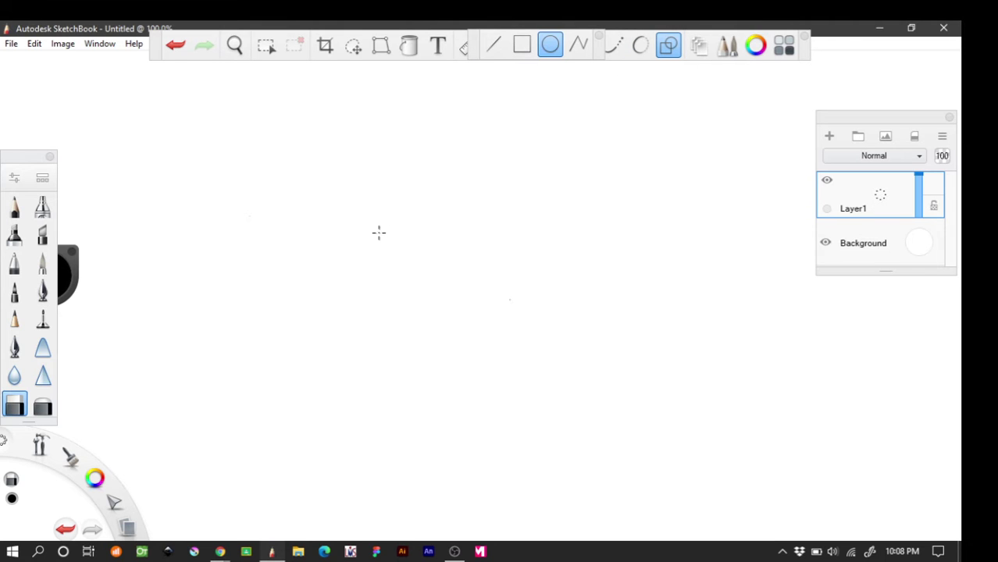
mouse_move(357, 214)
mouse_down()
mouse_move(449, 295)
mouse_move(448, 308)
mouse_up()
key(ctrl+z)
Zoom the canvas out to 57.8% and switch back to the pencil brush.
click(234, 44)
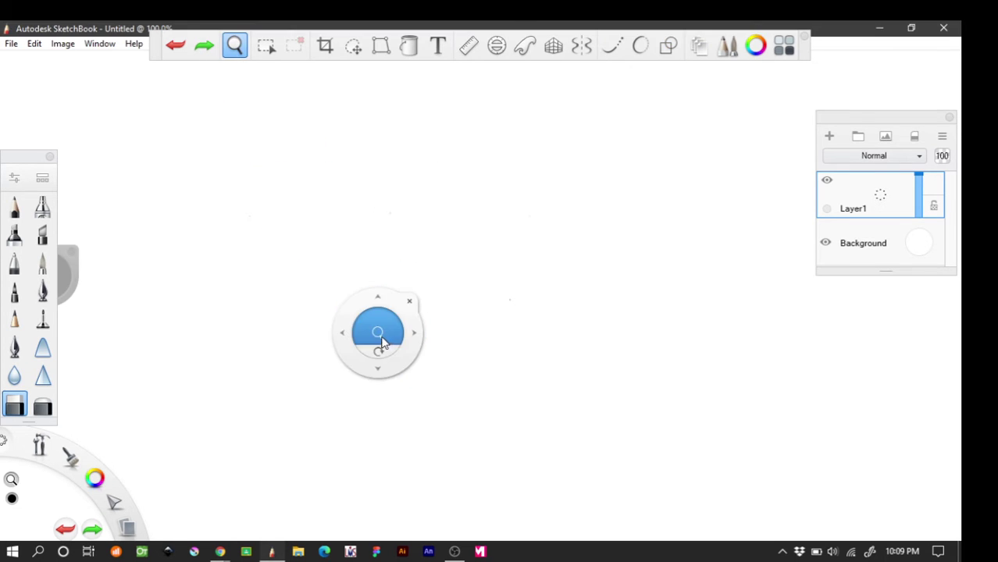
drag(379, 341, 293, 353)
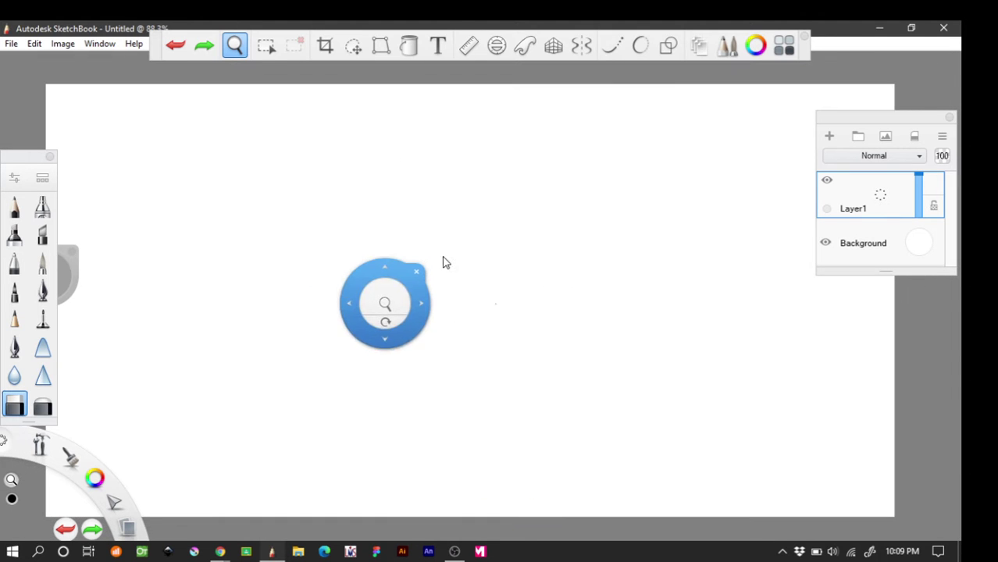
drag(431, 269, 373, 297)
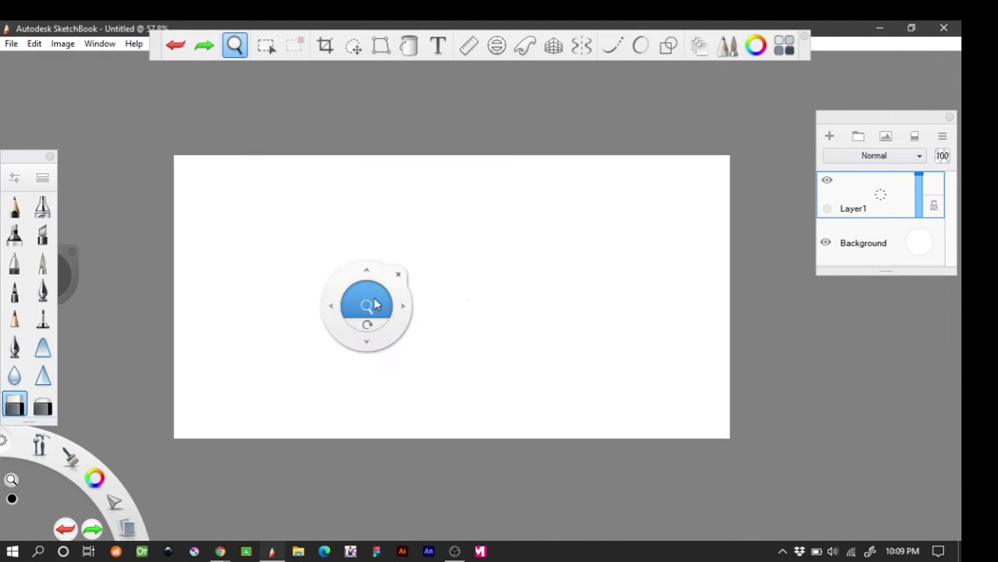
click(398, 275)
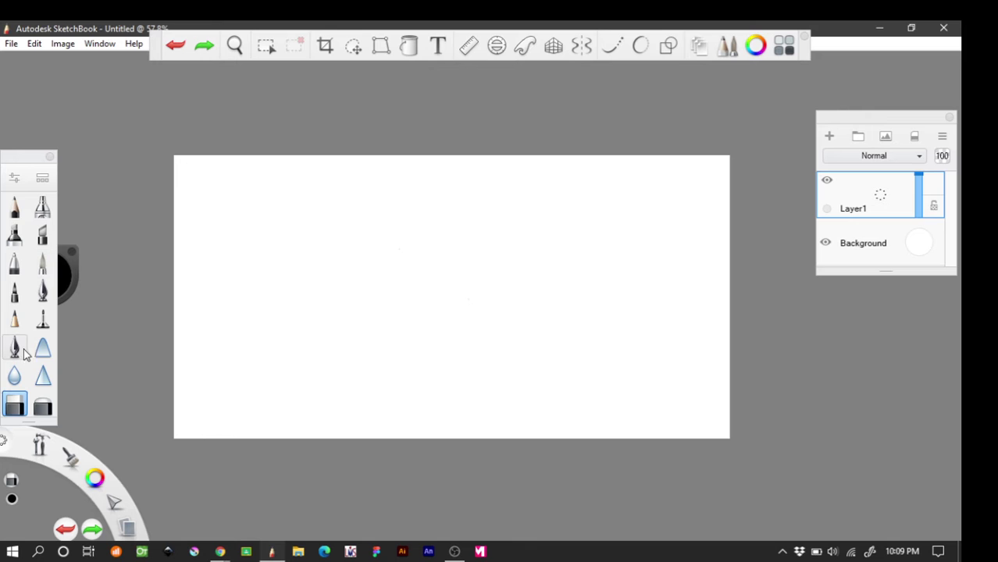
click(15, 320)
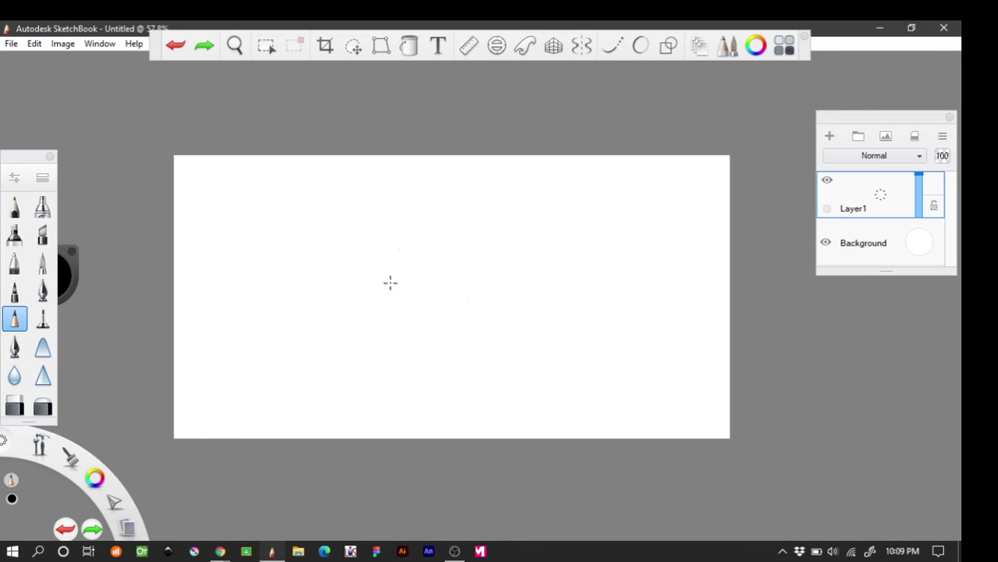
click(387, 255)
drag(387, 254, 416, 299)
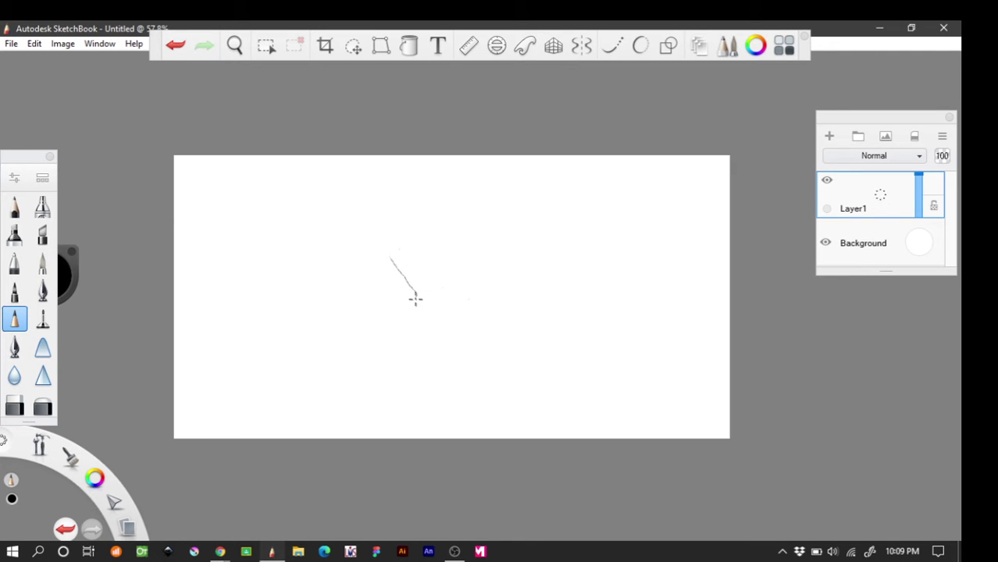
key(ctrl+z)
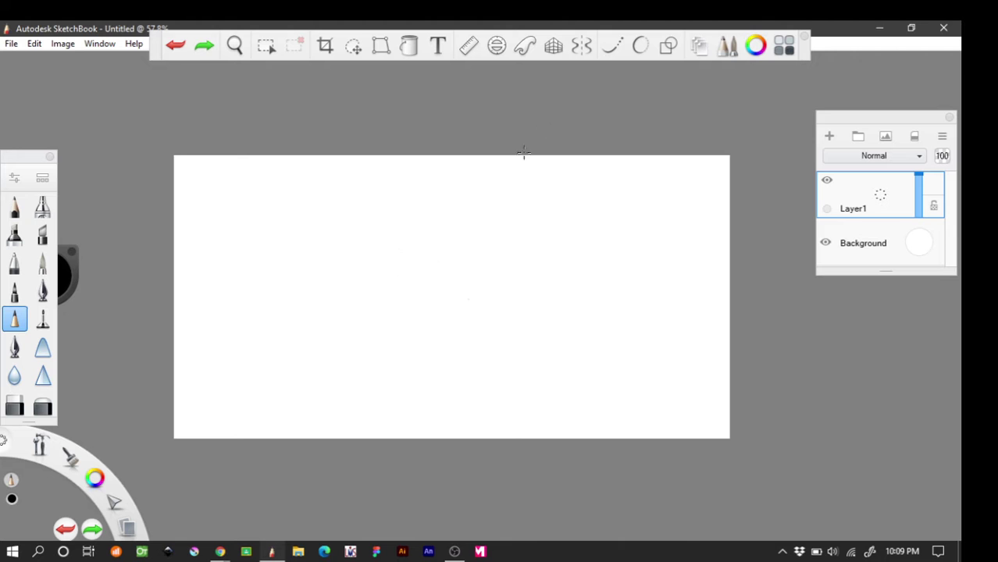
Draw a circle for the body slightly left of the canvas centre with the Ellipse tool, and return to freehand drawing.
click(666, 46)
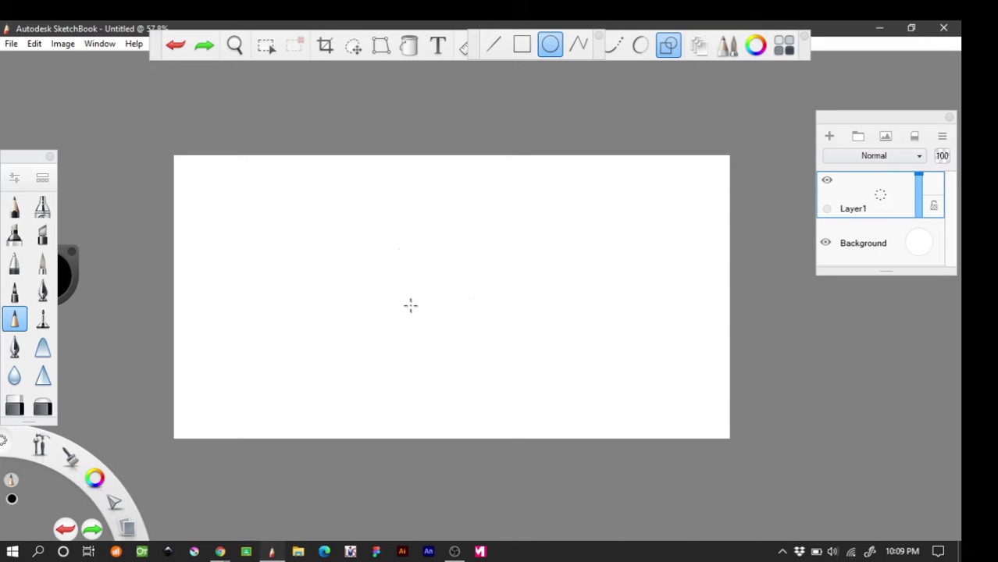
drag(403, 284, 458, 339)
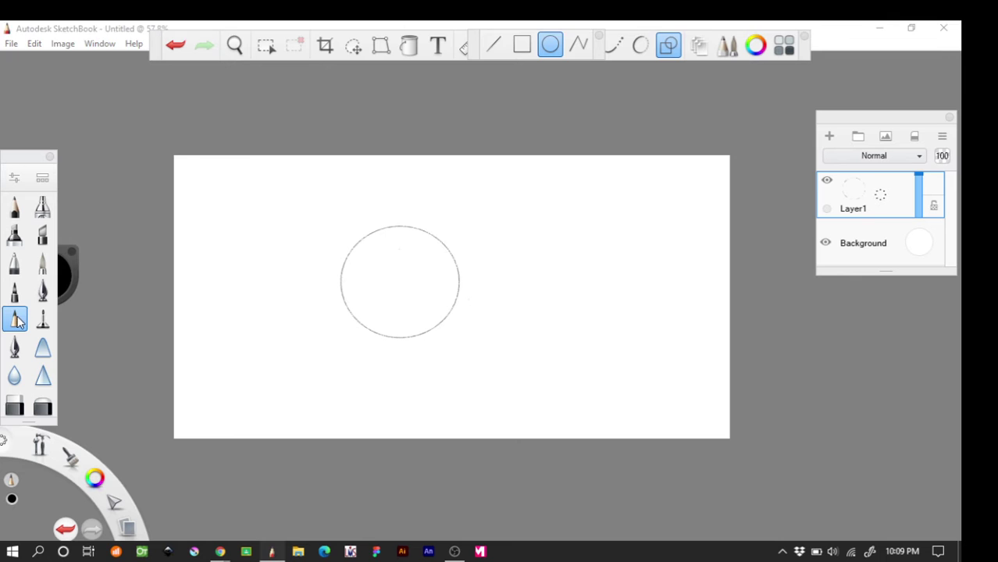
click(599, 36)
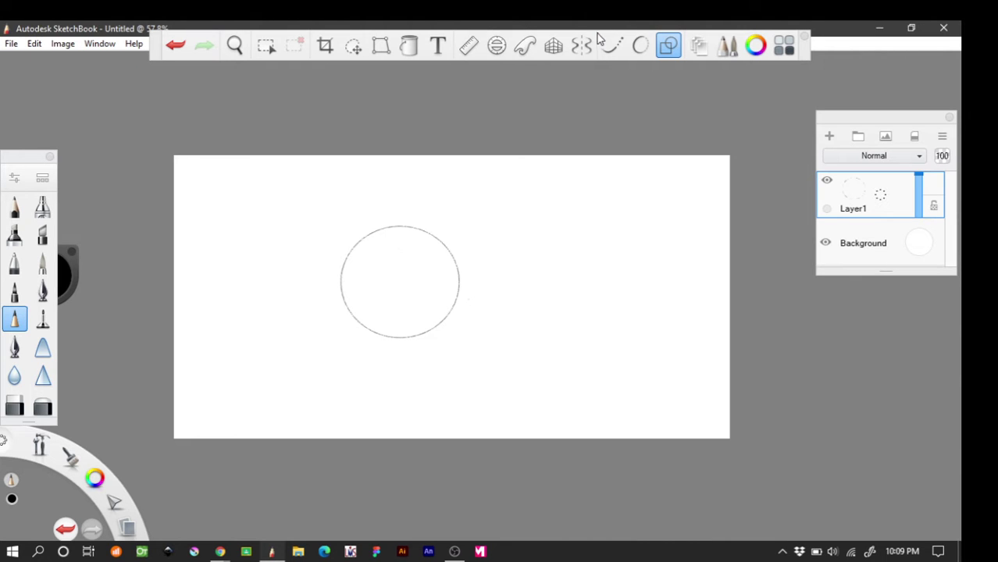
click(668, 47)
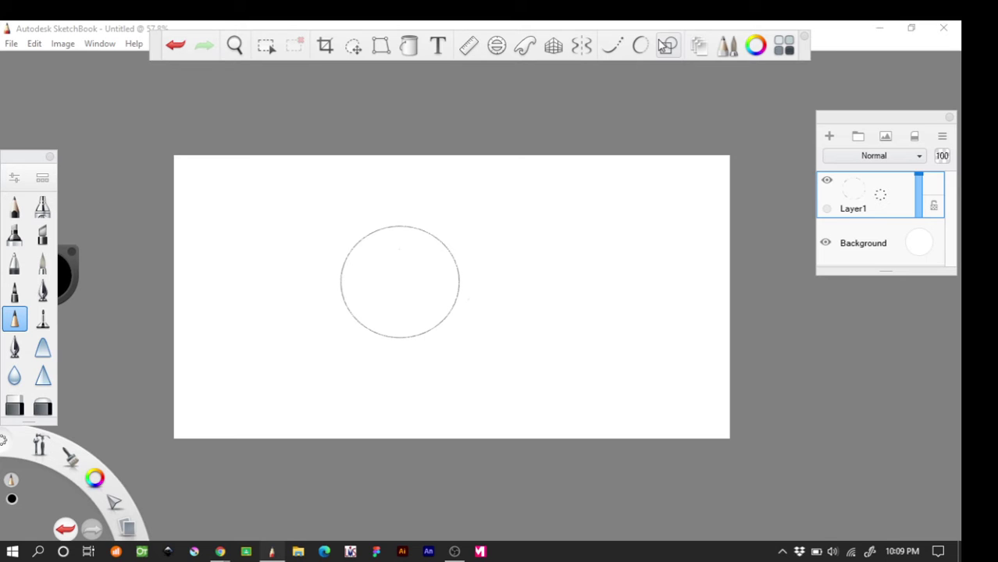
click(446, 145)
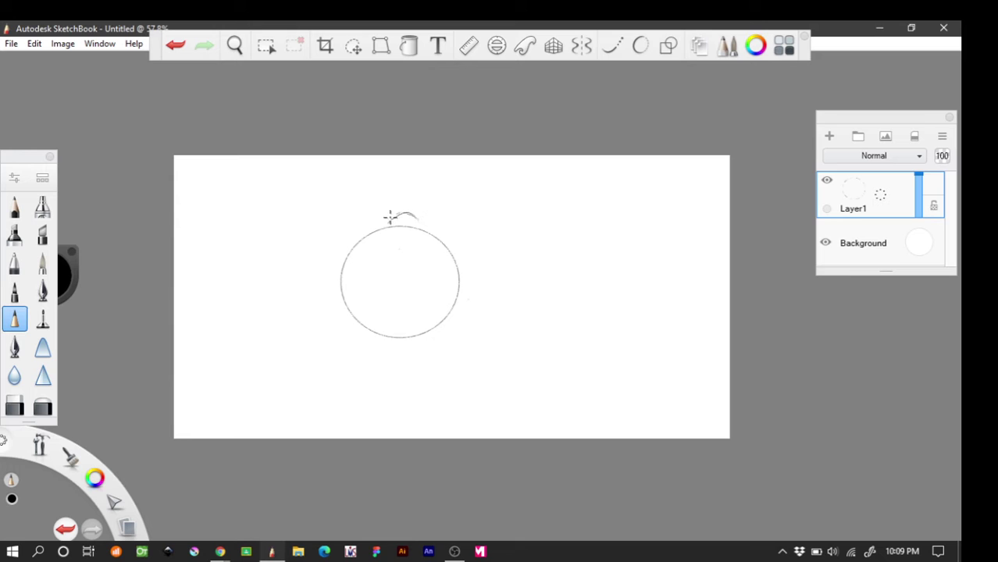
Sketch a curled hair tuft over the top of the body circle with several pencil strokes.
mouse_move(418, 220)
mouse_down()
mouse_move(385, 223)
mouse_move(396, 212)
mouse_move(384, 227)
mouse_move(385, 258)
mouse_move(391, 213)
mouse_move(374, 247)
mouse_up()
mouse_move(408, 212)
mouse_down()
mouse_move(375, 249)
mouse_move(392, 261)
mouse_move(376, 254)
mouse_move(404, 251)
mouse_move(378, 257)
mouse_move(383, 212)
mouse_move(381, 224)
mouse_move(415, 215)
mouse_up()
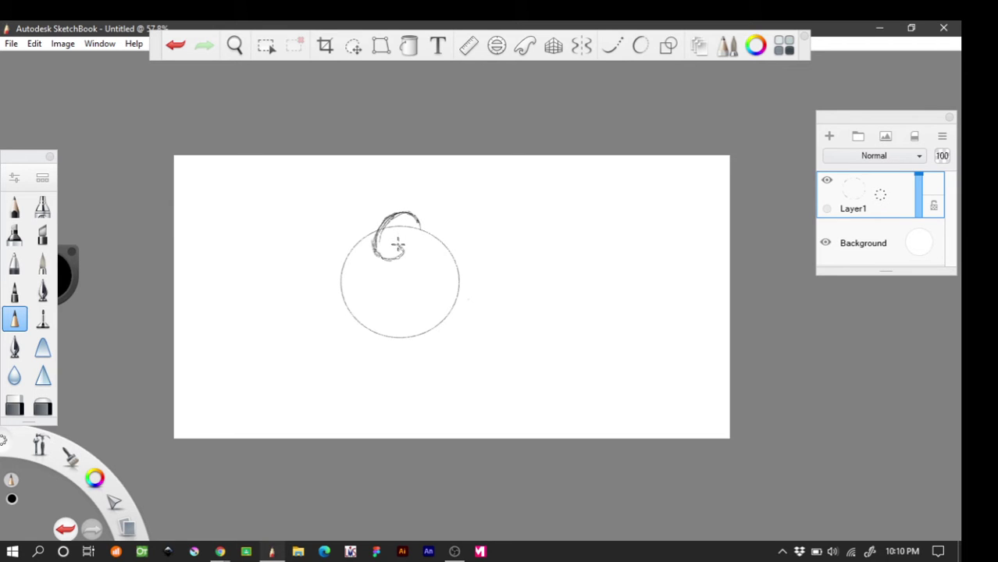
mouse_move(414, 232)
mouse_down()
mouse_move(405, 228)
mouse_move(393, 246)
mouse_up()
Turn on left-right symmetry and align its vertical axis with the centre of the body circle.
click(582, 45)
drag(452, 297, 401, 297)
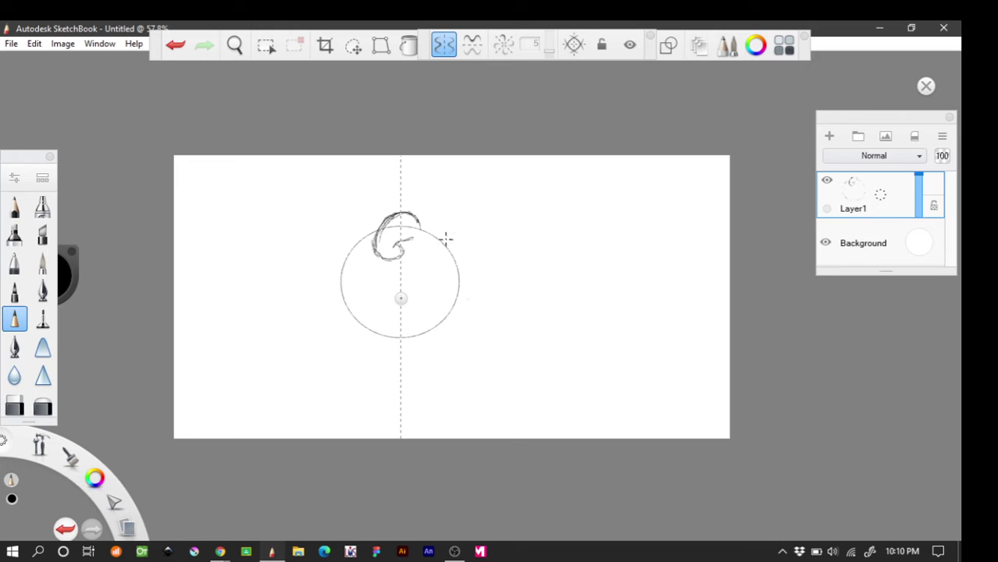
mouse_move(439, 237)
mouse_down()
mouse_move(481, 225)
mouse_move(479, 250)
mouse_move(460, 272)
mouse_up()
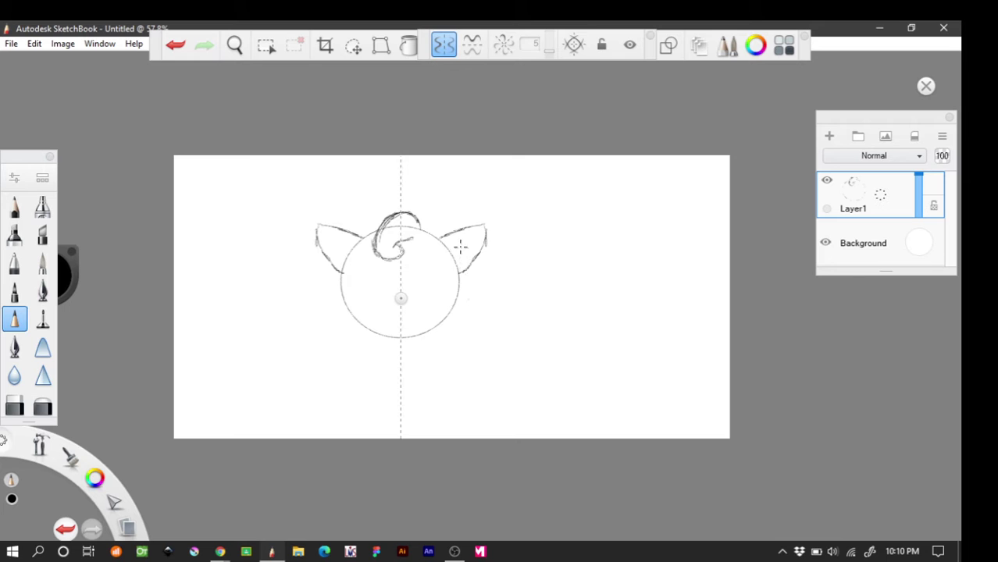
drag(483, 226, 448, 241)
mouse_move(477, 226)
mouse_down()
mouse_move(484, 238)
mouse_move(462, 267)
mouse_up()
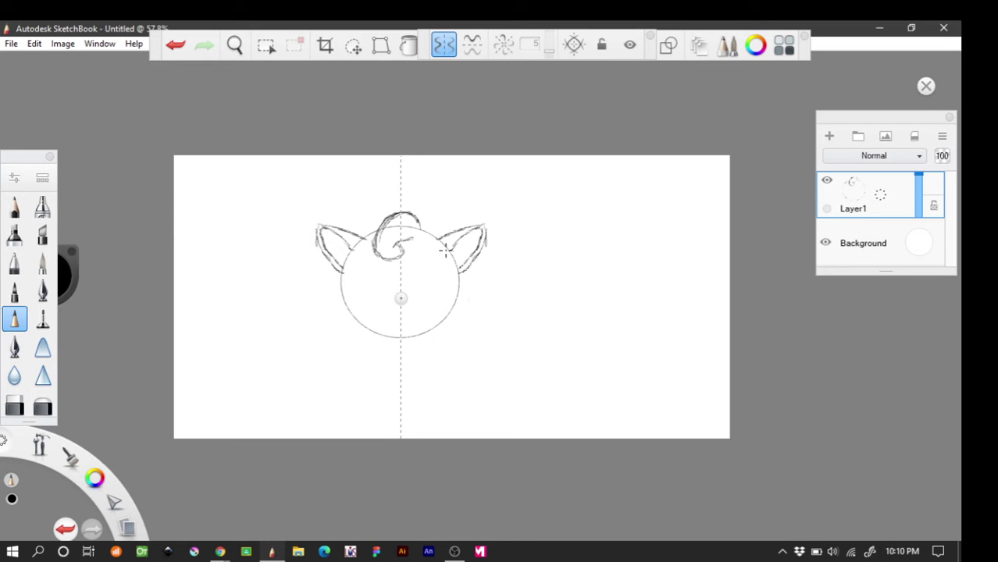
key(ctrl+z)
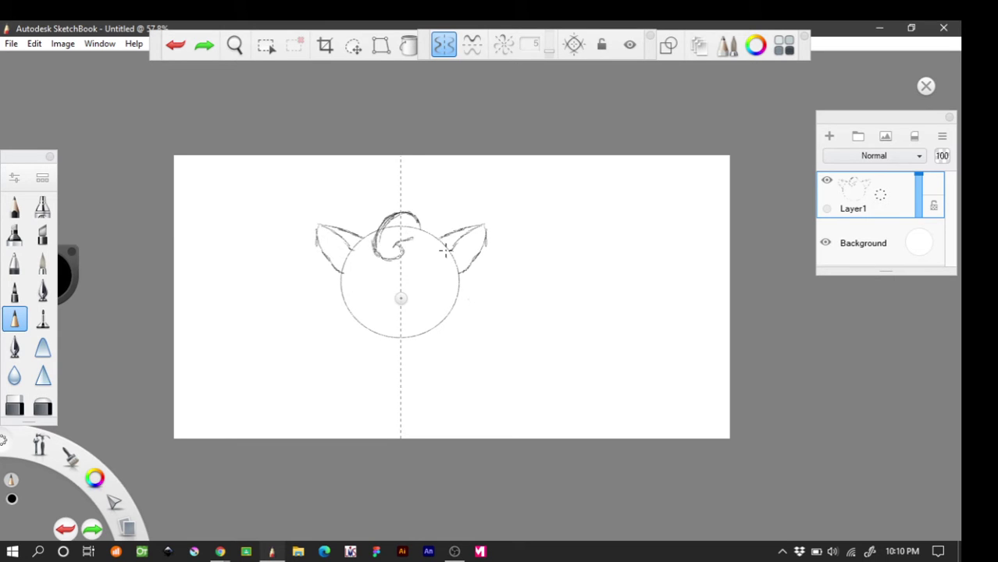
key(ctrl+z)
key(ctrl+z)
key(ctrl+z)
key(ctrl+z)
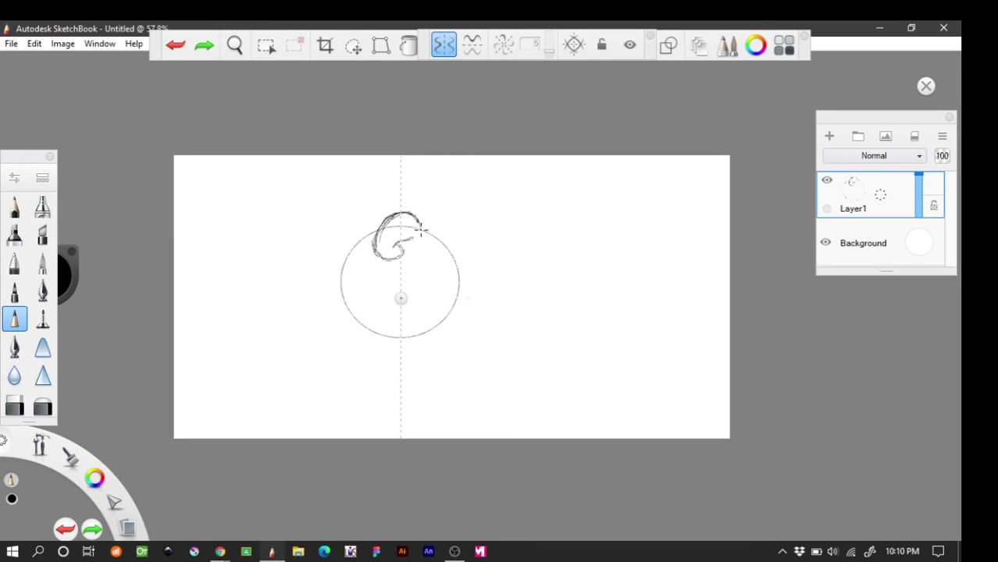
Sketch mirrored pointed ears rising from the upper sides of the circle, with thickened outlines and inner ear lines.
mouse_move(422, 228)
mouse_down()
mouse_move(454, 205)
mouse_move(472, 225)
mouse_move(462, 270)
mouse_move(469, 248)
mouse_up()
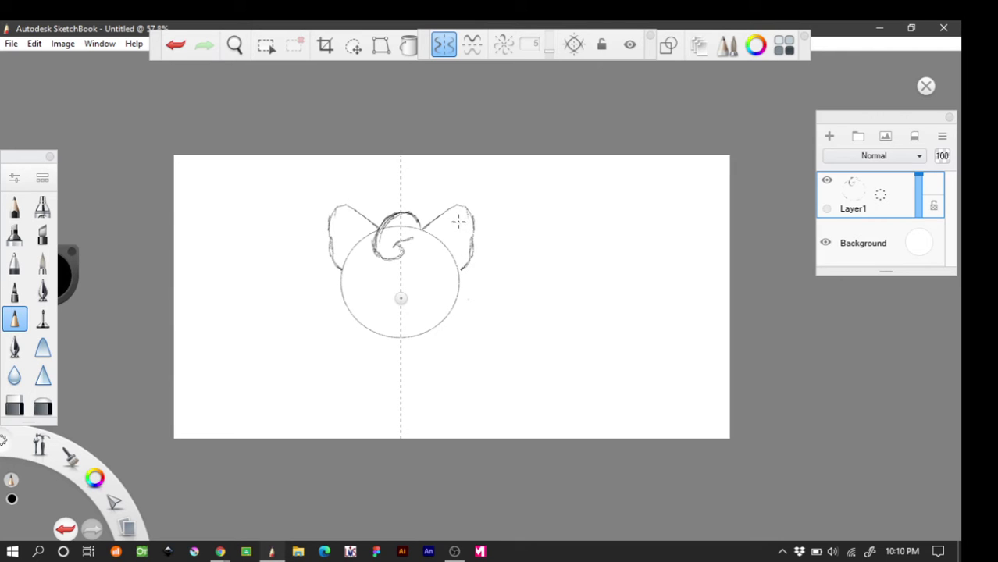
mouse_move(425, 225)
mouse_down()
mouse_move(464, 207)
mouse_move(495, 211)
mouse_move(470, 205)
mouse_move(474, 260)
mouse_move(460, 274)
mouse_move(472, 205)
mouse_move(429, 227)
mouse_up()
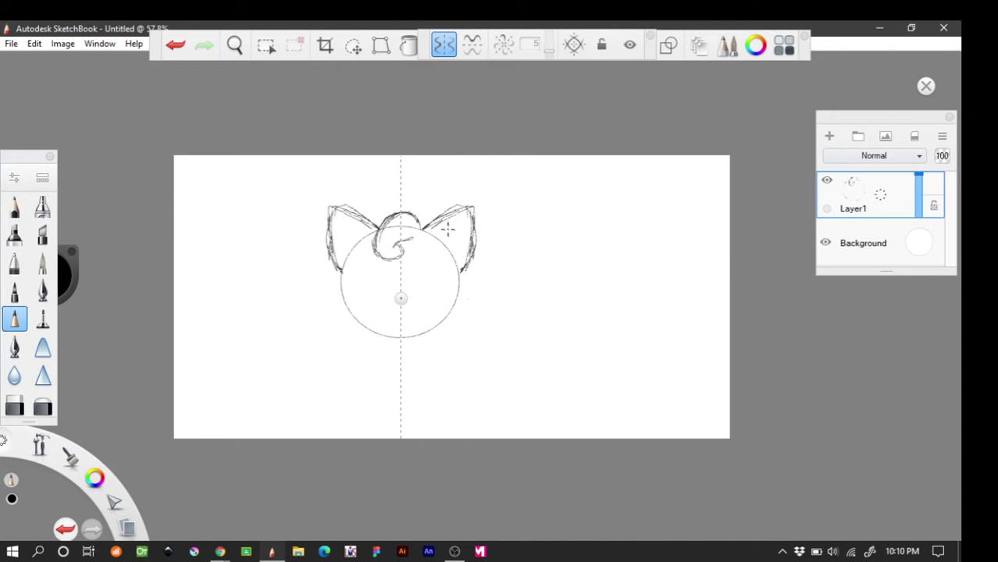
mouse_move(457, 220)
mouse_down()
mouse_move(434, 233)
mouse_move(468, 204)
mouse_move(423, 228)
mouse_up()
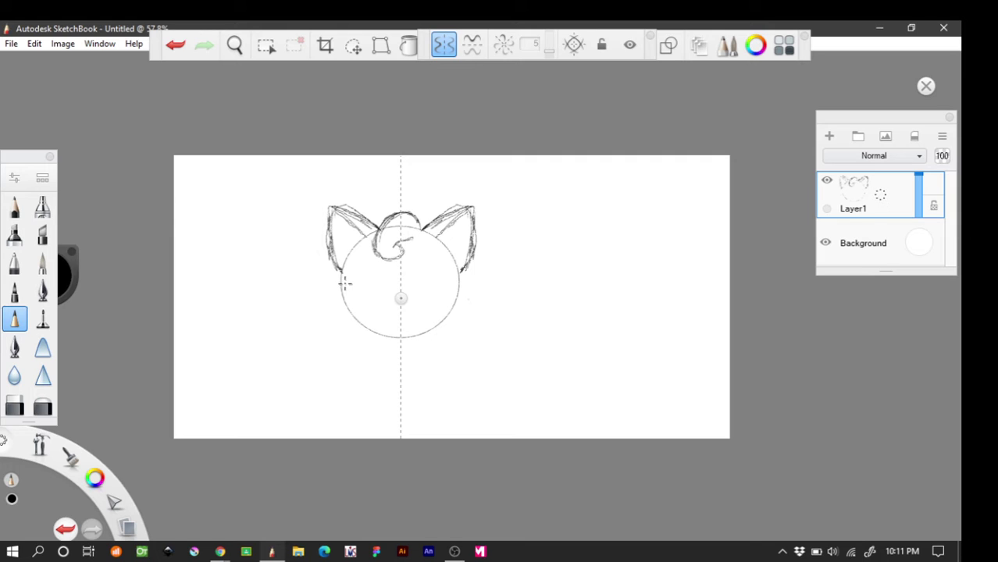
Add mirrored arms and feet outside the body circle and large round eyes with pupils and highlights inside it.
mouse_move(340, 286)
mouse_down()
mouse_move(326, 317)
mouse_move(344, 306)
mouse_move(324, 314)
mouse_move(341, 283)
mouse_up()
mouse_move(377, 336)
mouse_down()
mouse_move(363, 338)
mouse_move(370, 349)
mouse_move(388, 334)
mouse_move(383, 350)
mouse_move(387, 334)
mouse_up()
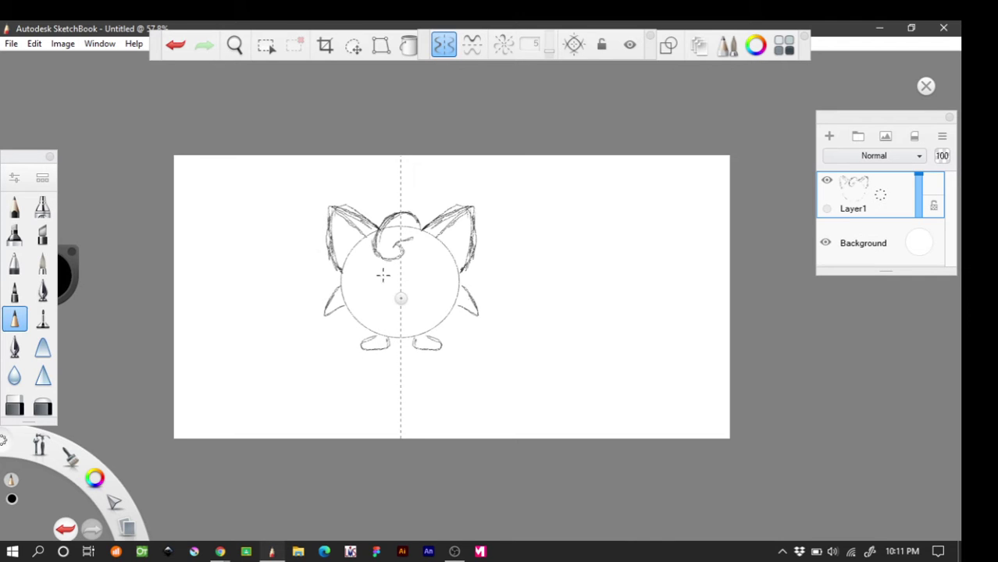
mouse_move(385, 270)
mouse_down()
mouse_move(373, 263)
mouse_move(356, 275)
mouse_move(361, 295)
mouse_move(391, 286)
mouse_move(379, 267)
mouse_move(357, 264)
mouse_move(353, 283)
mouse_move(384, 297)
mouse_move(376, 267)
mouse_move(361, 285)
mouse_move(378, 296)
mouse_move(383, 273)
mouse_move(367, 283)
mouse_move(379, 286)
mouse_move(373, 273)
mouse_up()
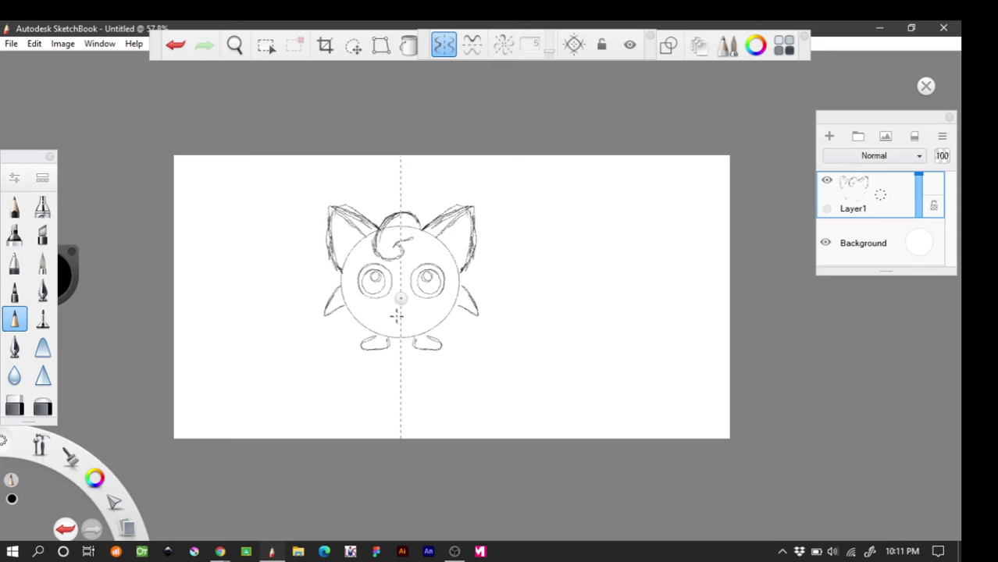
Turn off symmetry and draw a small curved mouth centred below the eyes.
click(650, 36)
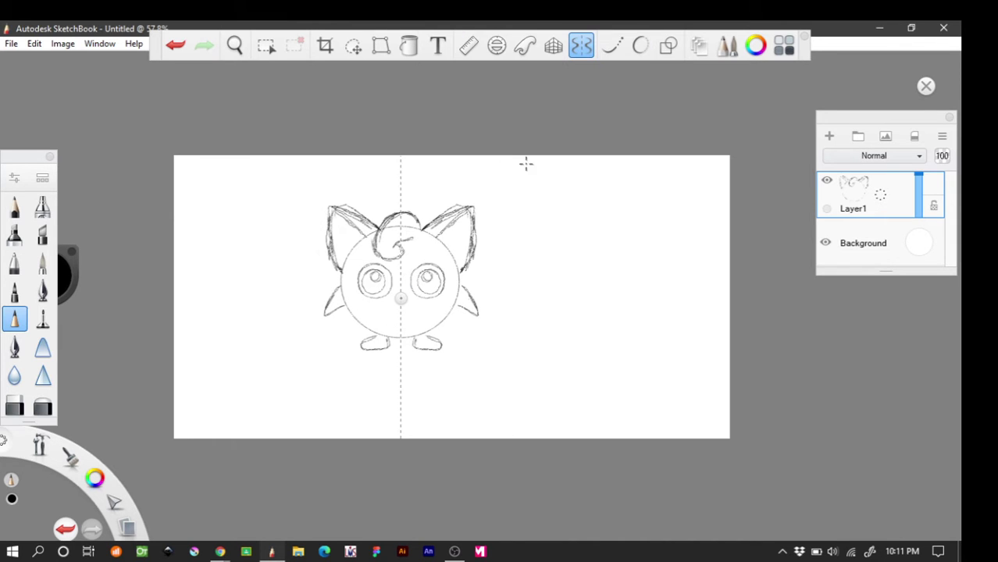
click(581, 53)
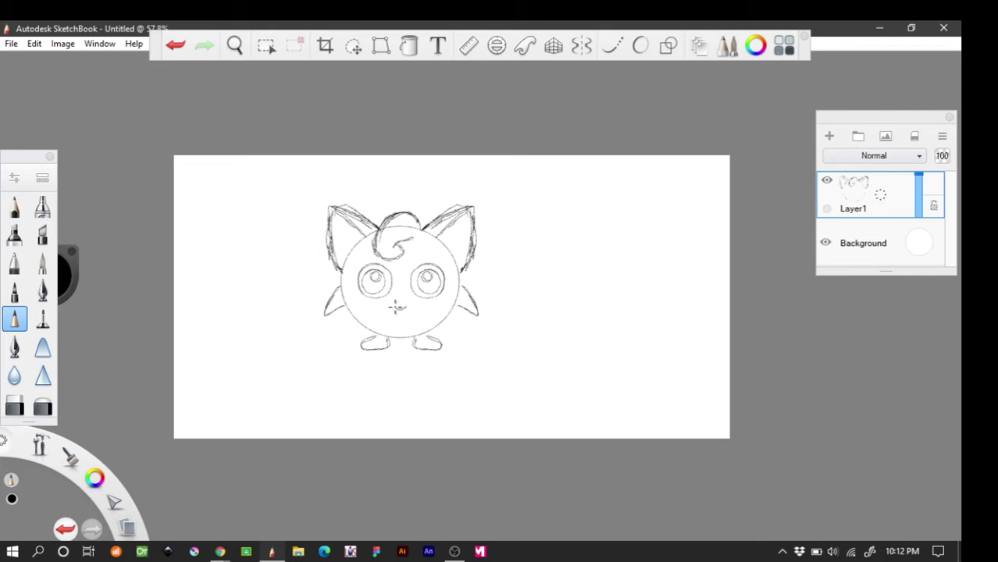
drag(396, 308, 407, 307)
Turn symmetry back on and extend the mirrored inner ear lines down to the body circle.
click(582, 46)
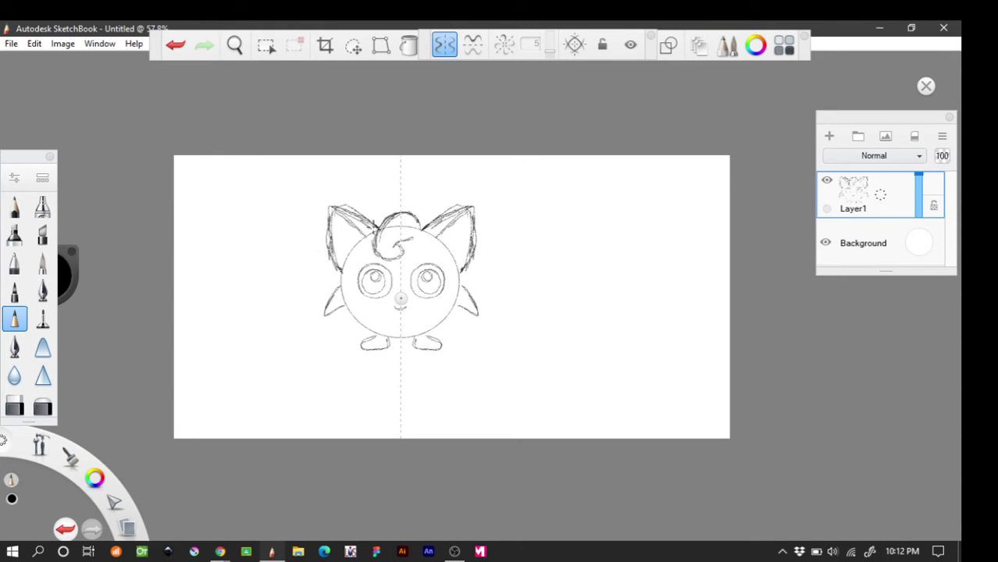
mouse_move(372, 226)
mouse_down()
mouse_move(340, 209)
mouse_move(338, 235)
mouse_move(334, 211)
mouse_move(351, 257)
mouse_move(332, 211)
mouse_move(342, 257)
mouse_up()
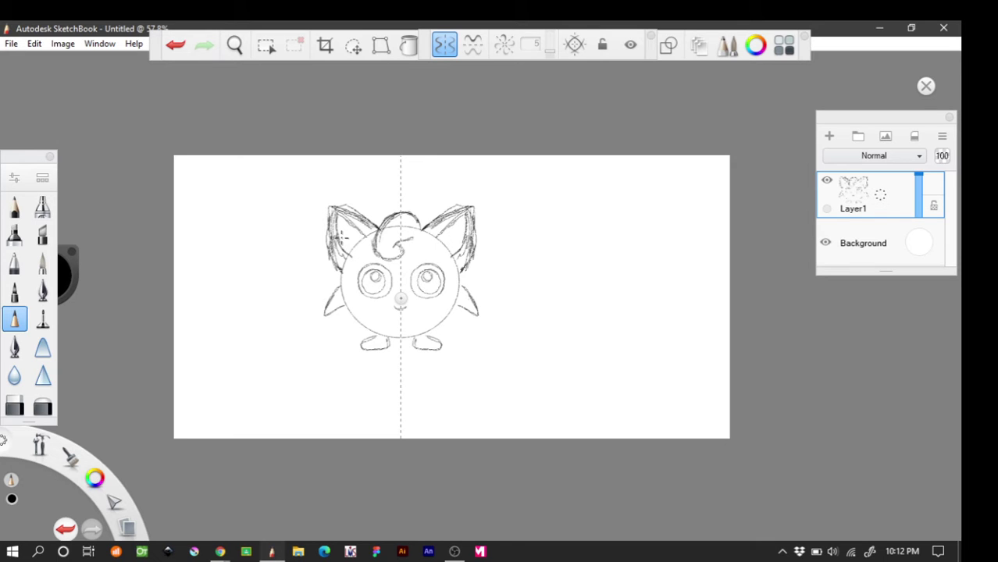
Add a new layer above the sketch and try tracing the body outline freehand with the Paintbrush.
click(830, 137)
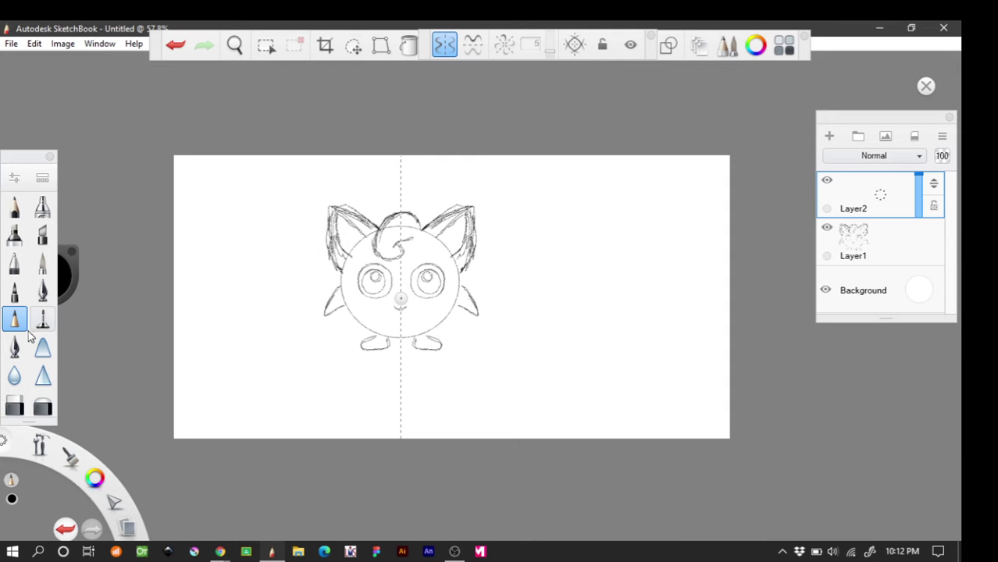
click(42, 264)
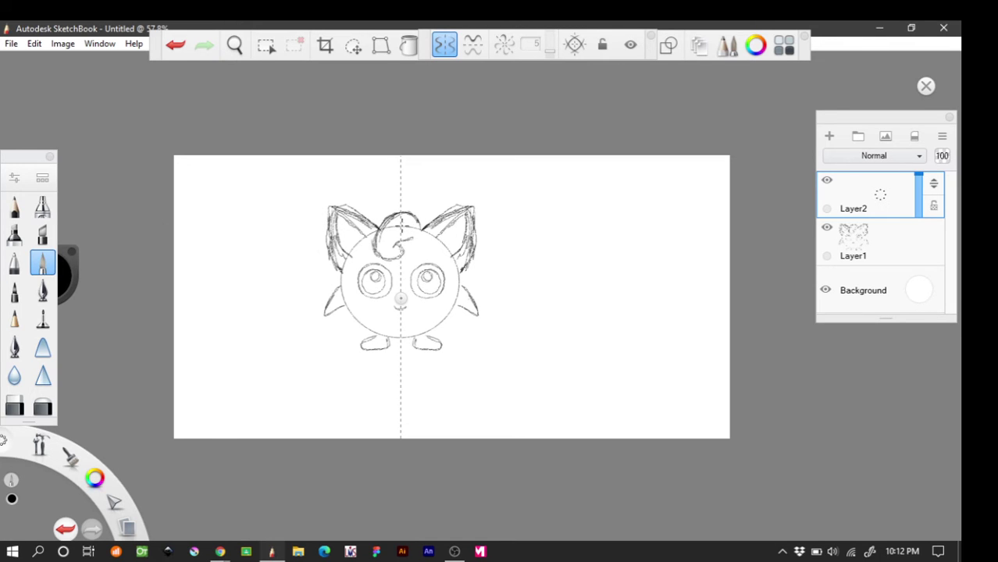
mouse_move(375, 229)
mouse_down()
mouse_move(347, 255)
mouse_move(345, 299)
mouse_move(363, 325)
mouse_move(398, 344)
mouse_up()
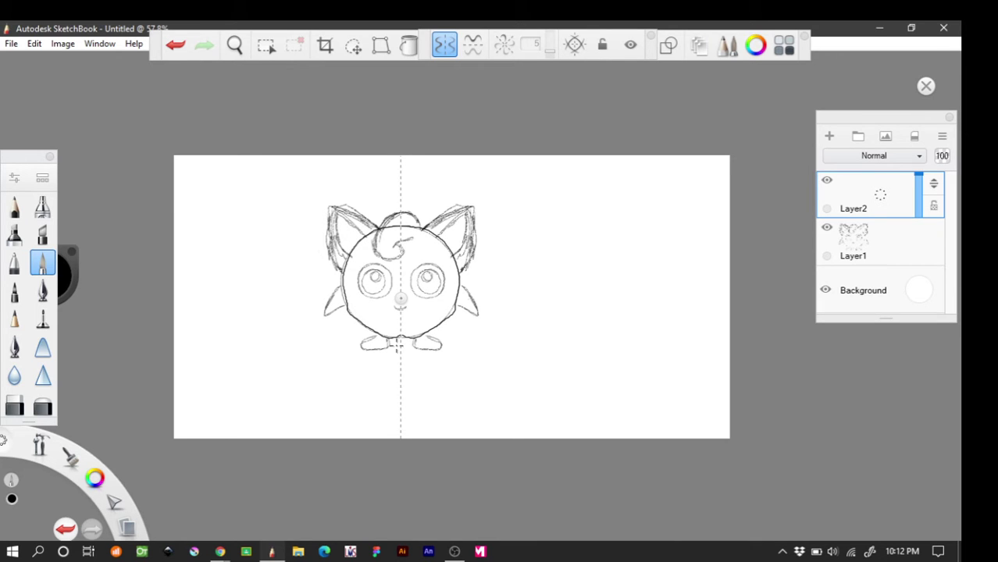
key(ctrl+z)
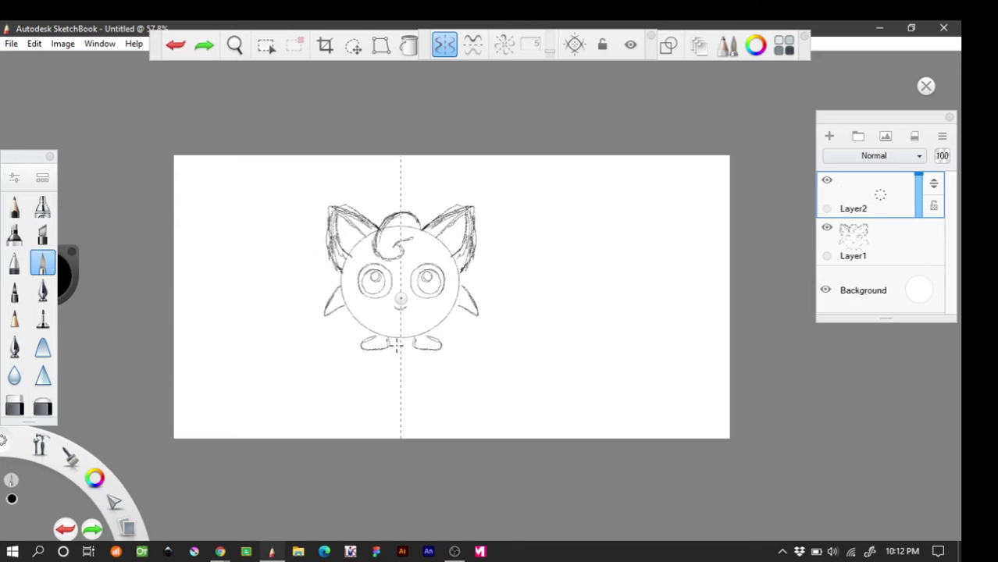
Ink the round body outline on Layer2 with the Ellipse tool and symmetry off, reaching down to the feet.
click(668, 45)
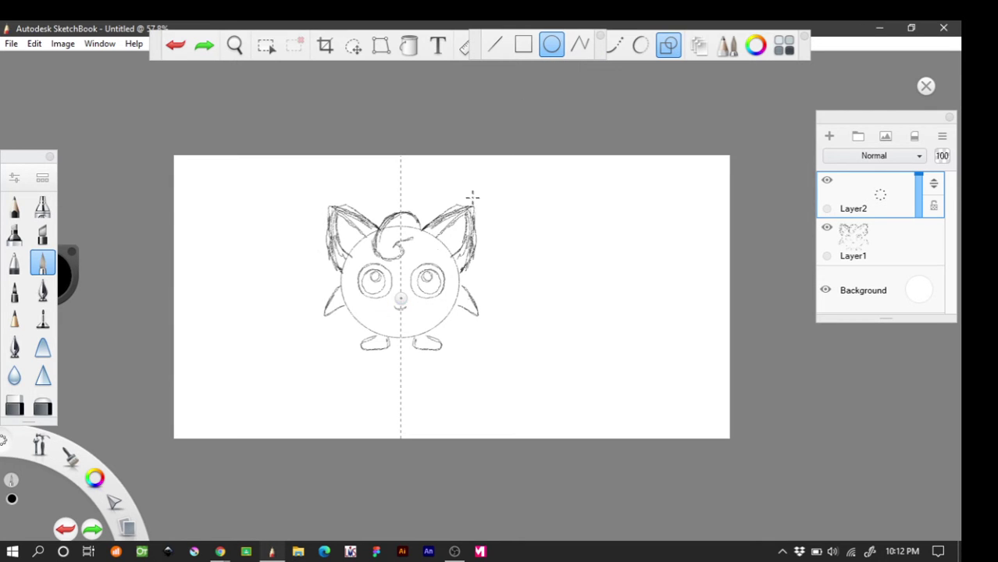
click(551, 44)
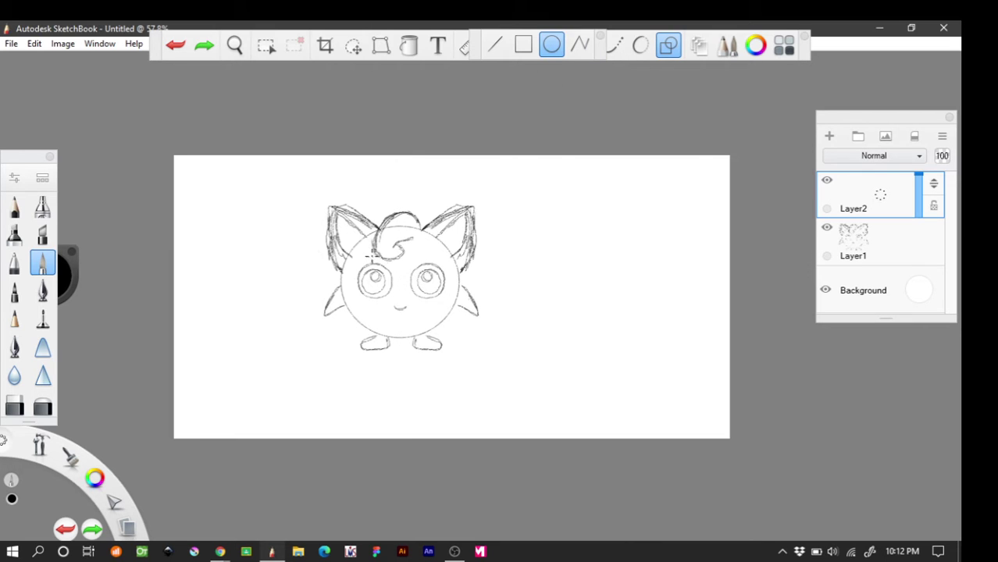
drag(381, 261, 437, 320)
key(ctrl+z)
drag(401, 279, 449, 327)
key(ctrl+z)
mouse_move(403, 271)
mouse_down()
mouse_move(428, 295)
mouse_move(417, 306)
mouse_move(458, 344)
mouse_up()
key(ctrl+z)
drag(458, 343, 458, 344)
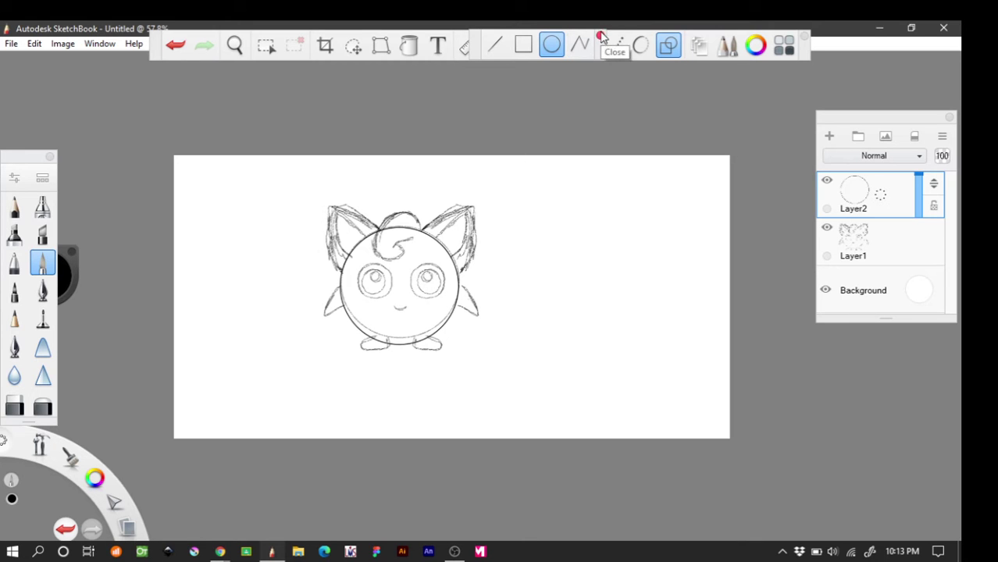
click(600, 37)
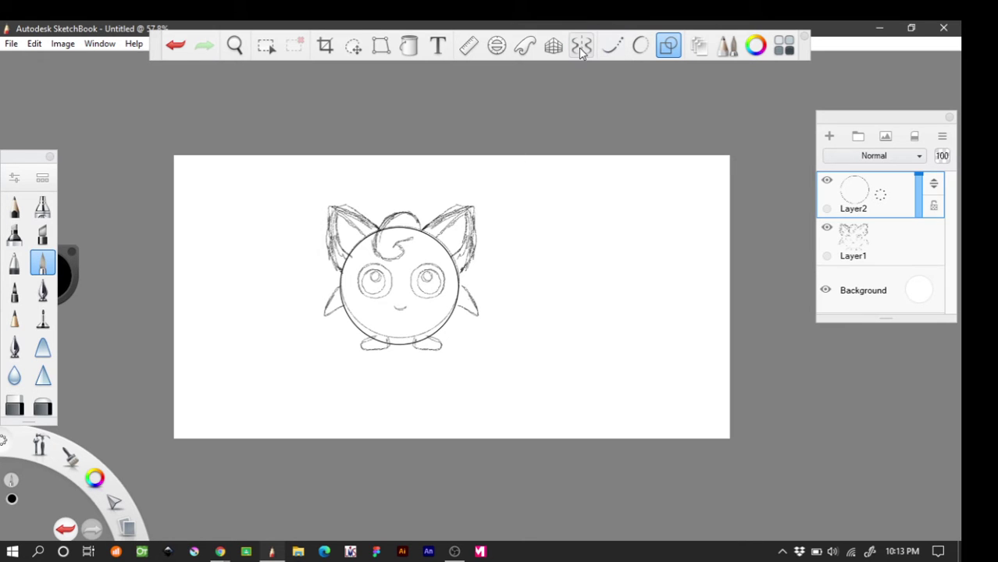
Turn symmetry on and ink the mirrored arms and feet freehand over the sketch instead of with the Ellipse tool.
click(581, 45)
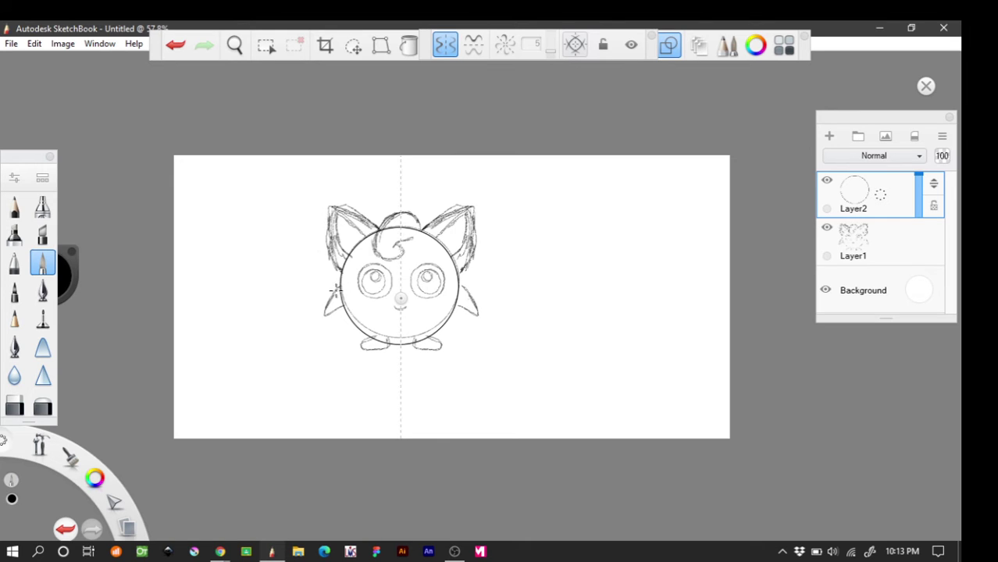
drag(336, 282, 325, 295)
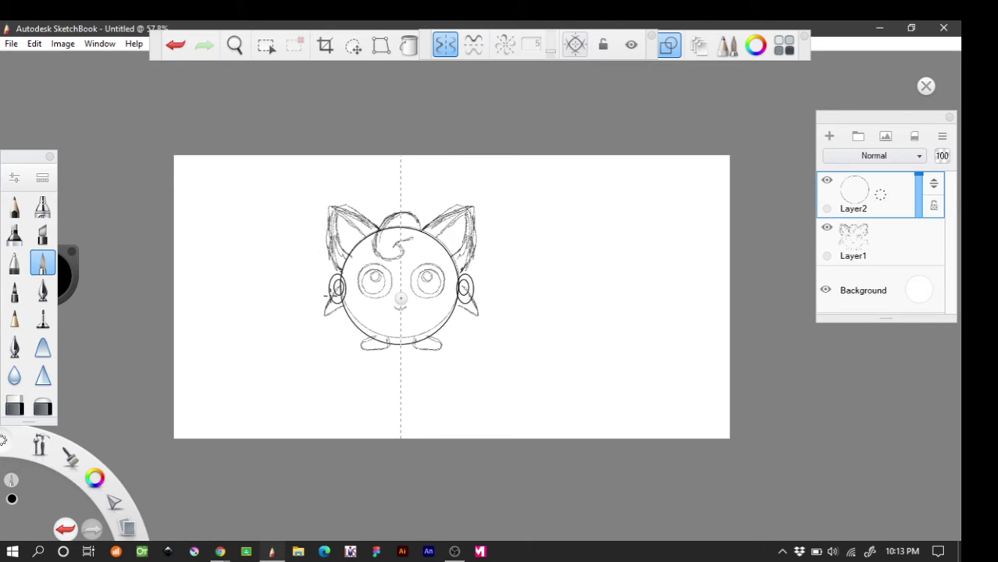
key(ctrl+z)
key(ctrl+z)
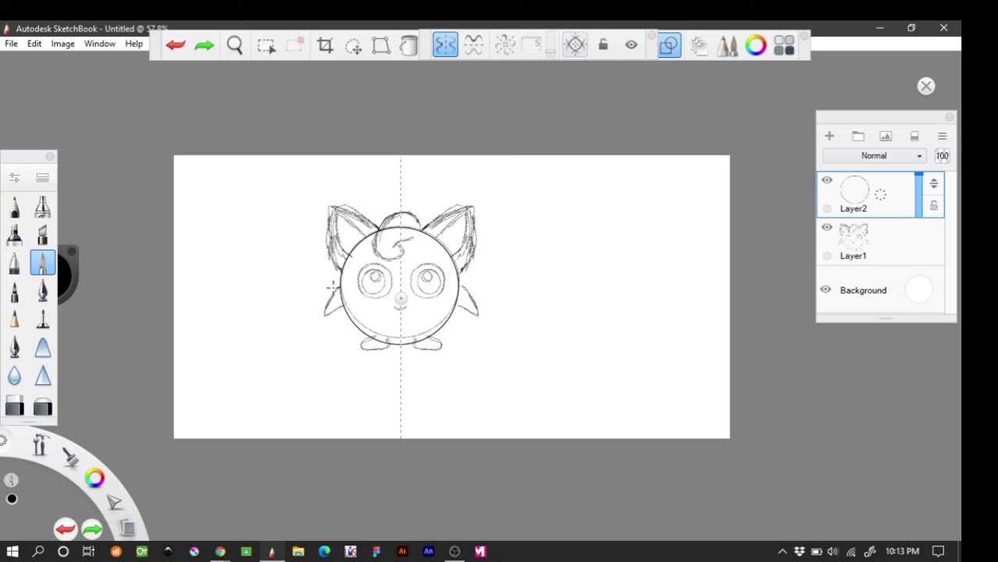
click(673, 44)
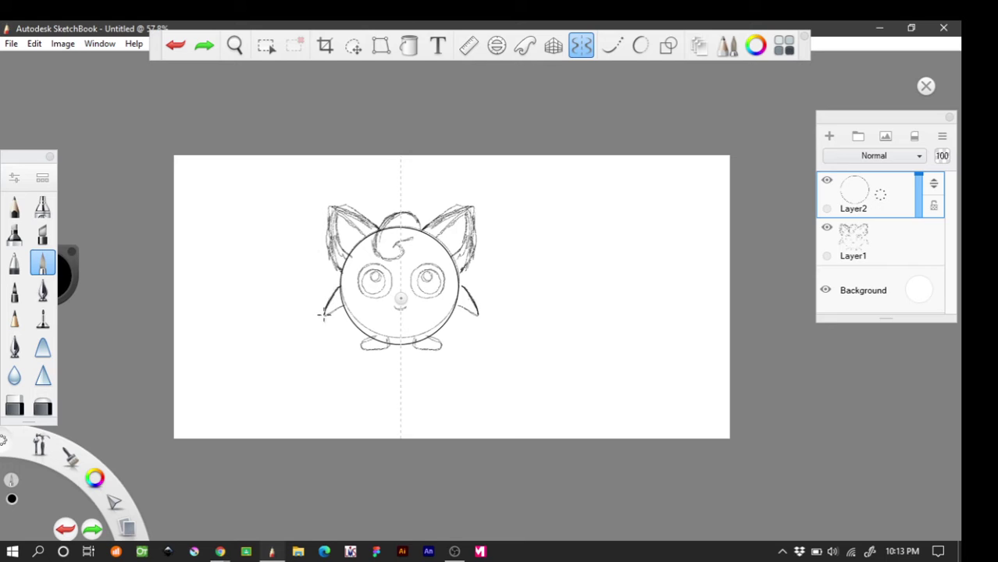
drag(329, 314, 341, 306)
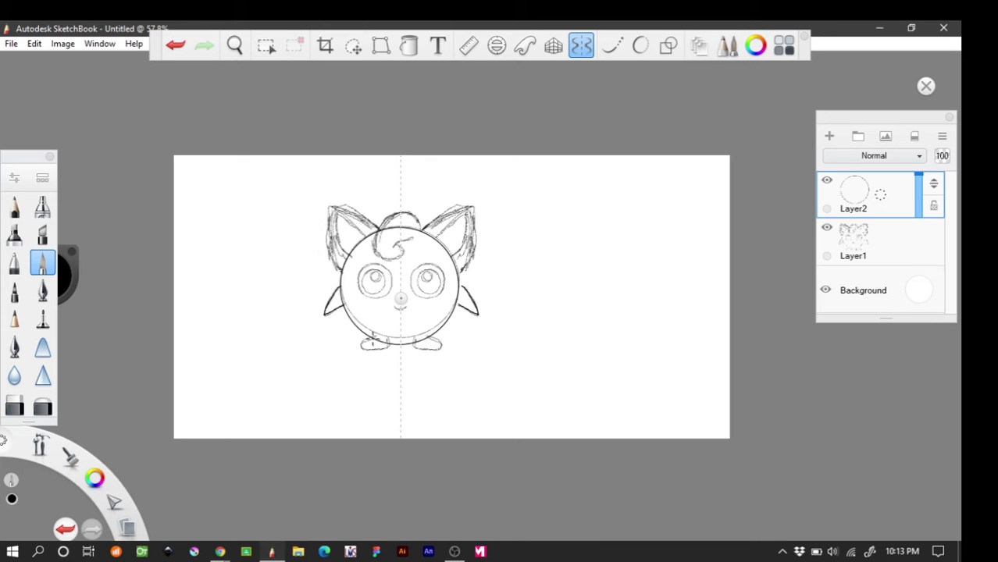
mouse_move(370, 337)
mouse_down()
mouse_move(357, 342)
mouse_move(383, 351)
mouse_up()
Lower the opacity of the pencil sketch layer, Layer1, to 63.
click(890, 242)
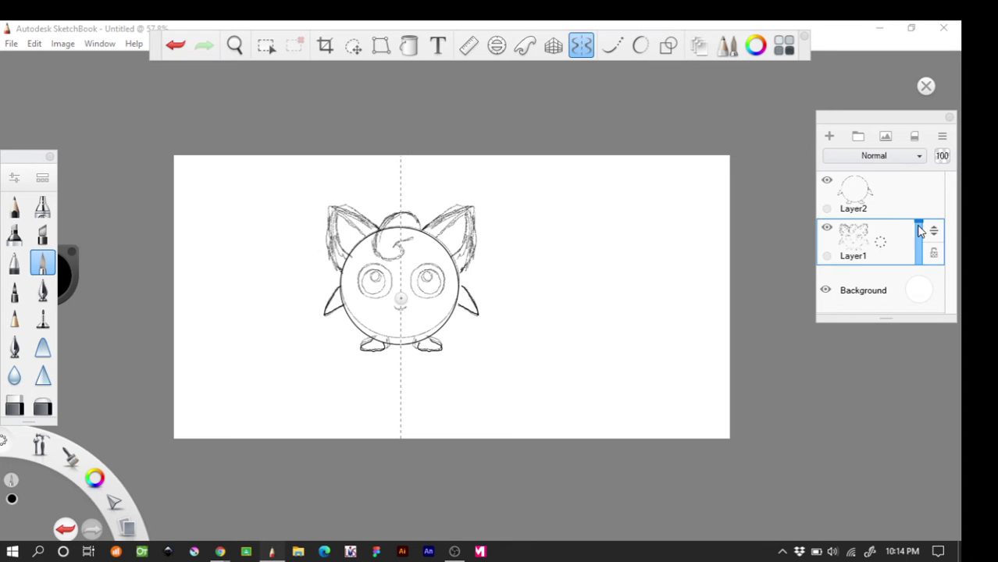
drag(918, 228, 918, 240)
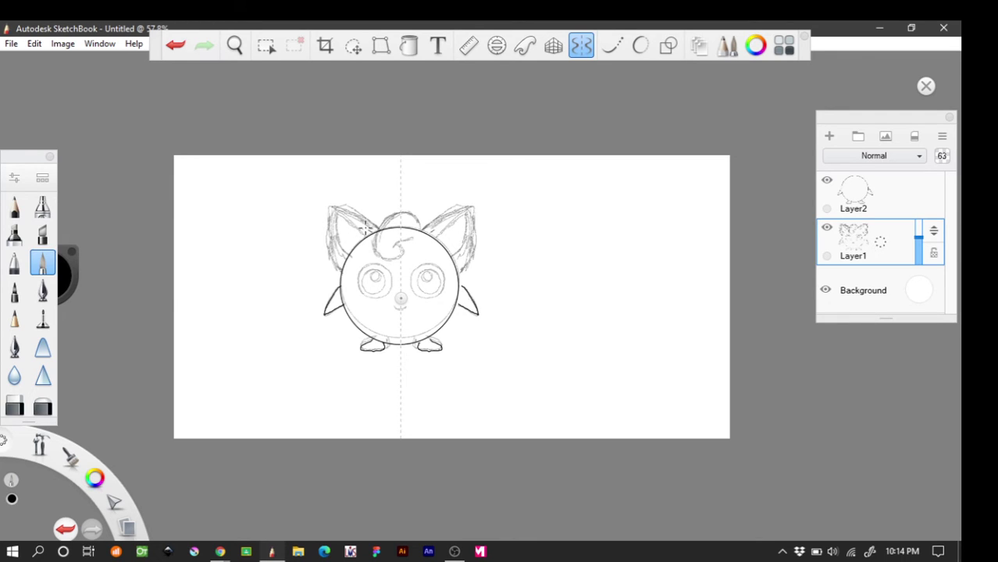
drag(365, 228, 324, 216)
key(ctrl+z)
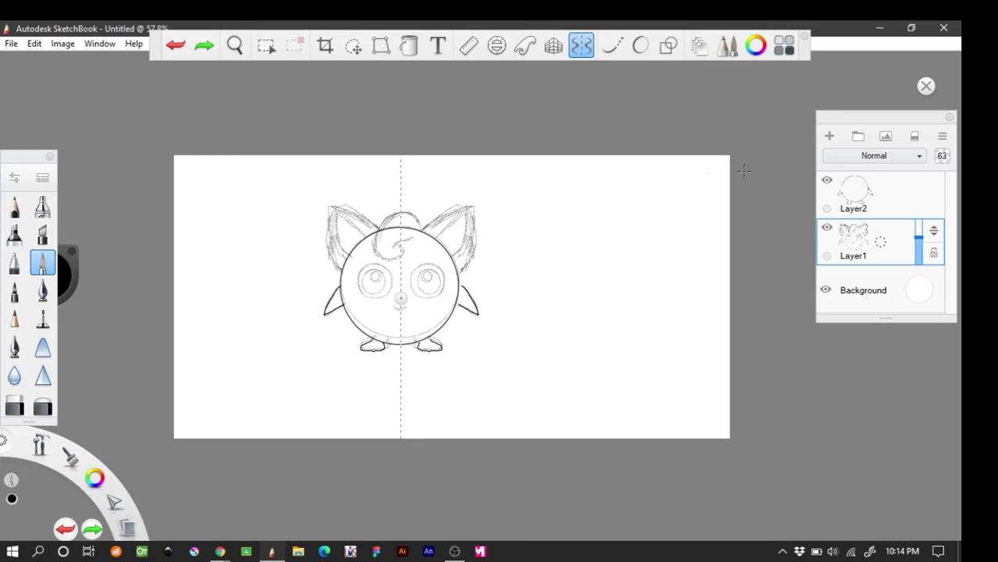
Ink the mirrored outer and inner outlines of the ears on Layer2.
click(865, 186)
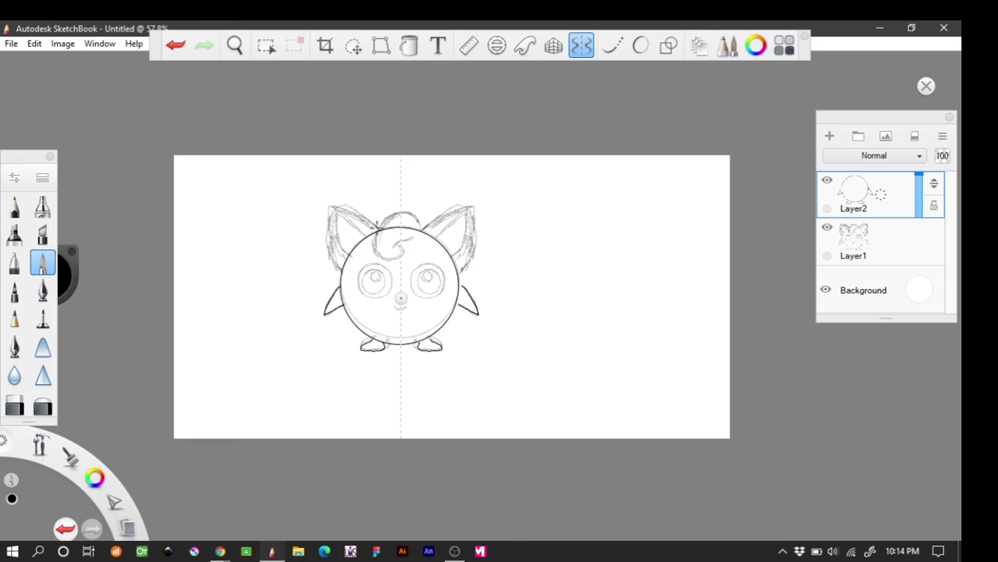
mouse_move(375, 225)
mouse_down()
mouse_move(329, 204)
mouse_move(323, 213)
mouse_move(342, 267)
mouse_up()
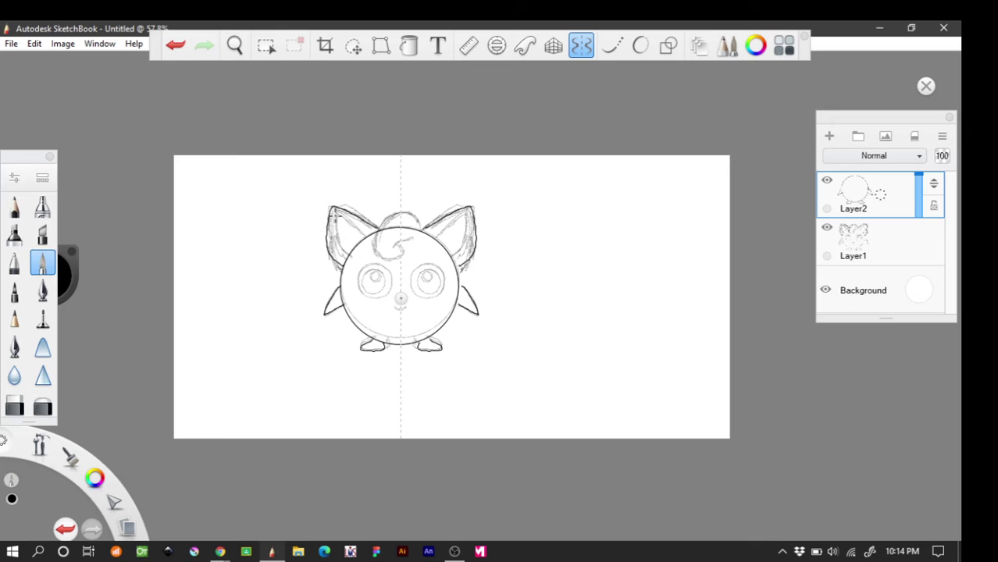
mouse_move(331, 210)
mouse_down()
mouse_move(366, 238)
mouse_move(340, 214)
mouse_move(336, 255)
mouse_up()
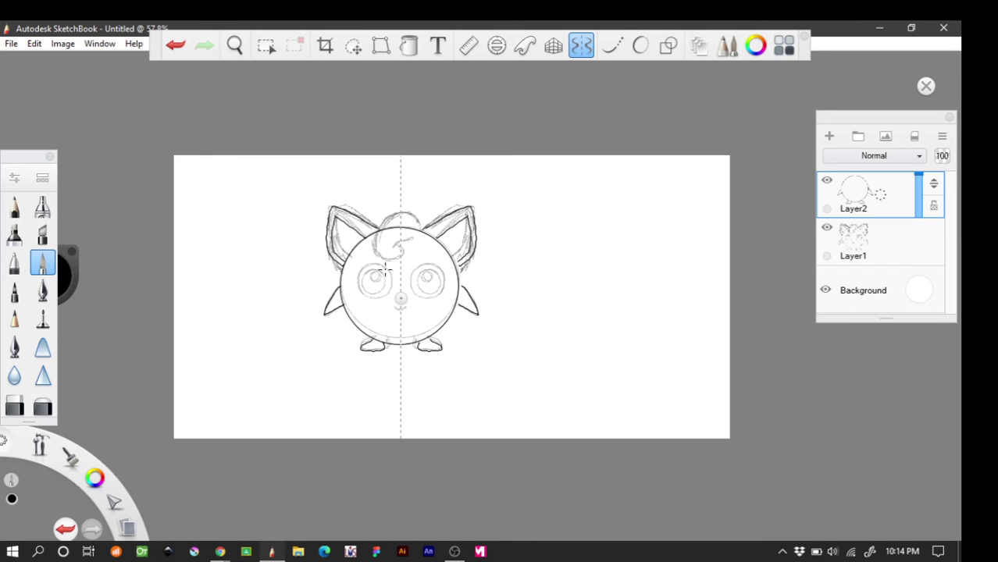
drag(386, 267, 370, 253)
mouse_move(356, 293)
mouse_down()
mouse_move(377, 310)
mouse_move(388, 287)
mouse_move(379, 265)
mouse_move(354, 267)
mouse_up()
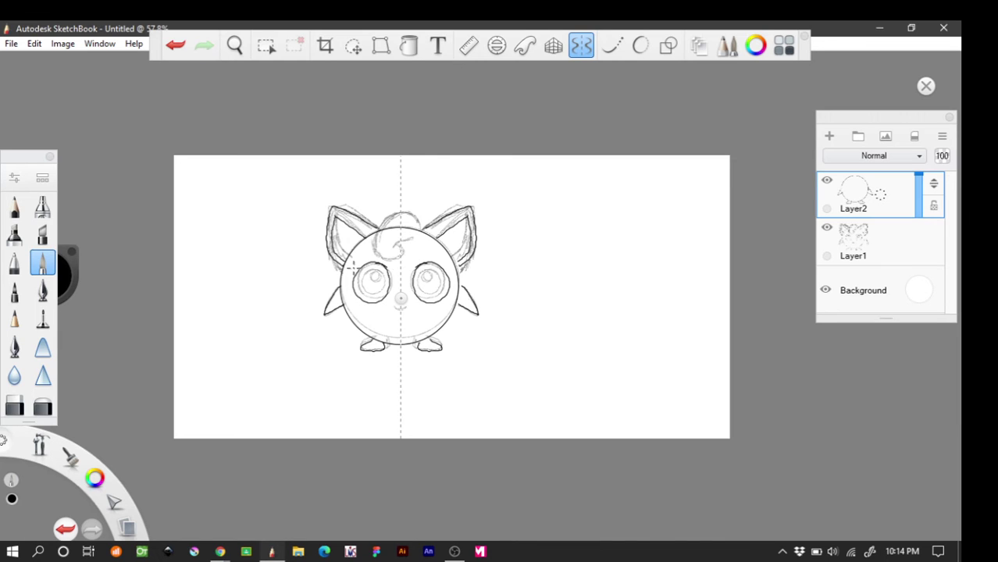
key(ctrl+z)
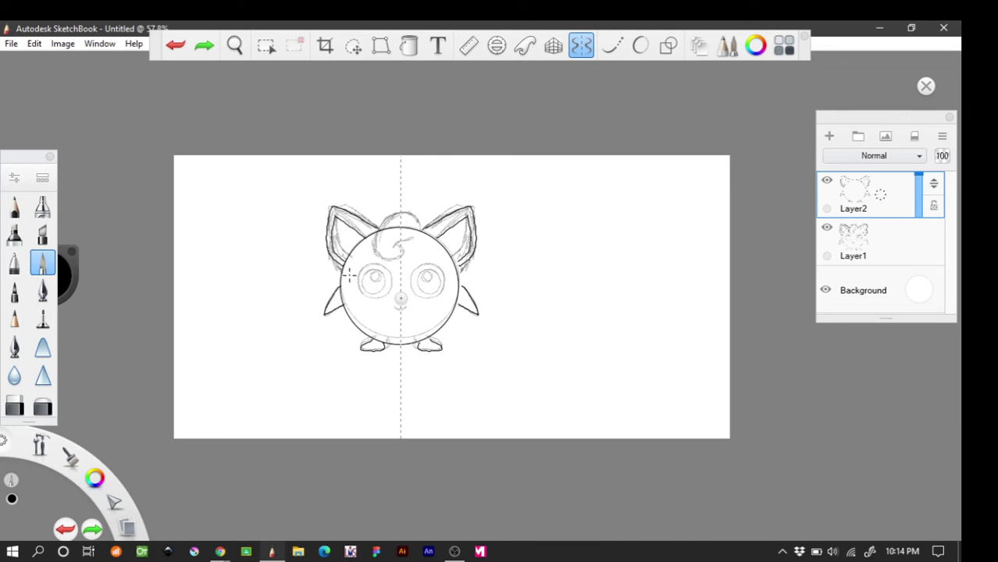
Ink both eyes with the Ellipse tool as mirrored circles: a large outline, a pupil inside and a small highlight.
click(667, 45)
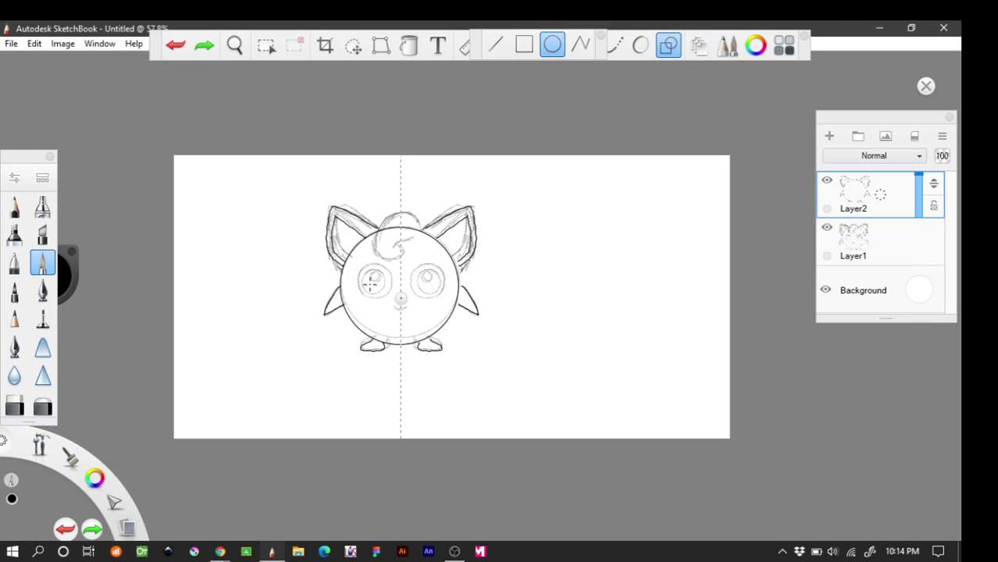
drag(380, 290, 381, 294)
key(ctrl+z)
drag(388, 300, 393, 302)
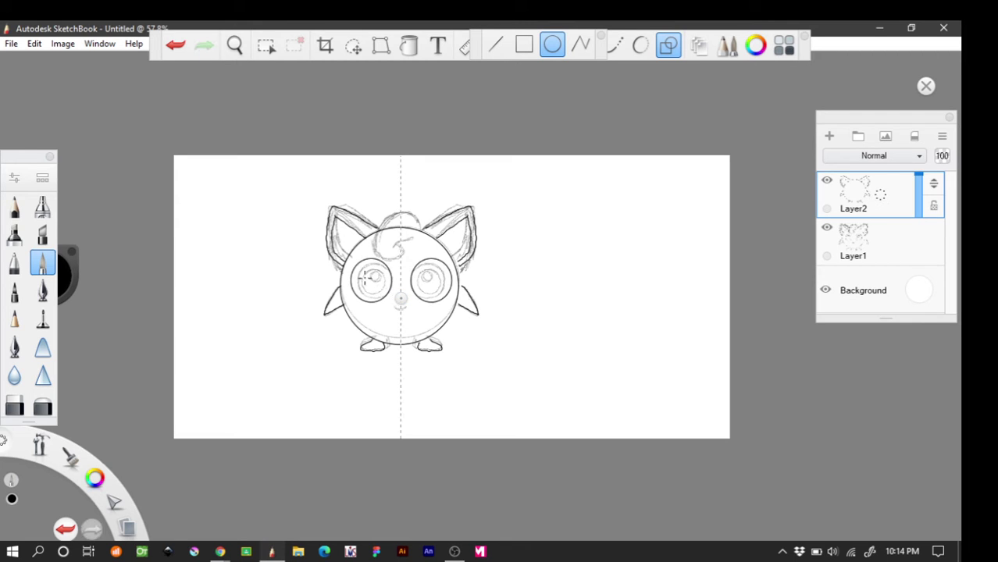
key(ctrl+z)
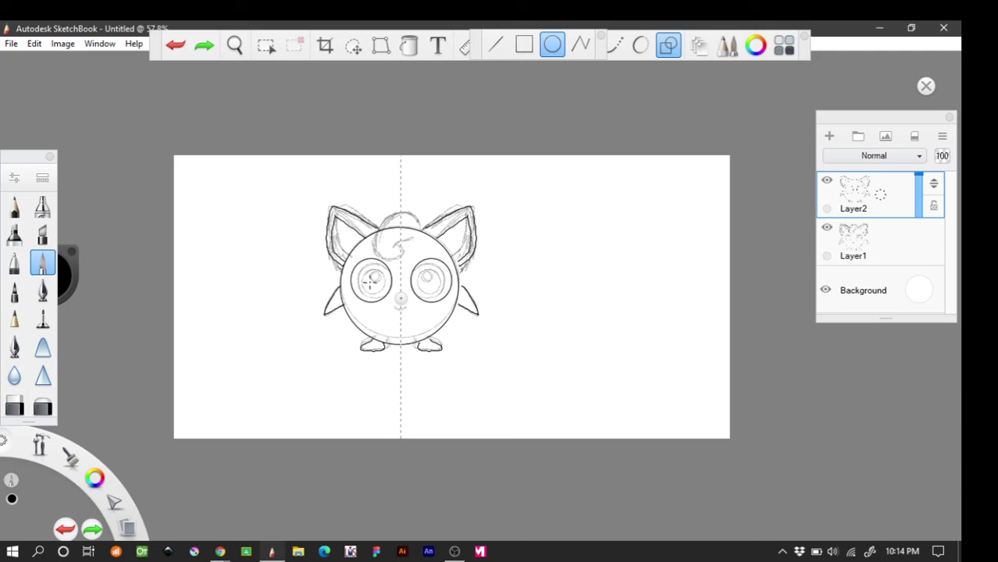
drag(374, 280, 380, 301)
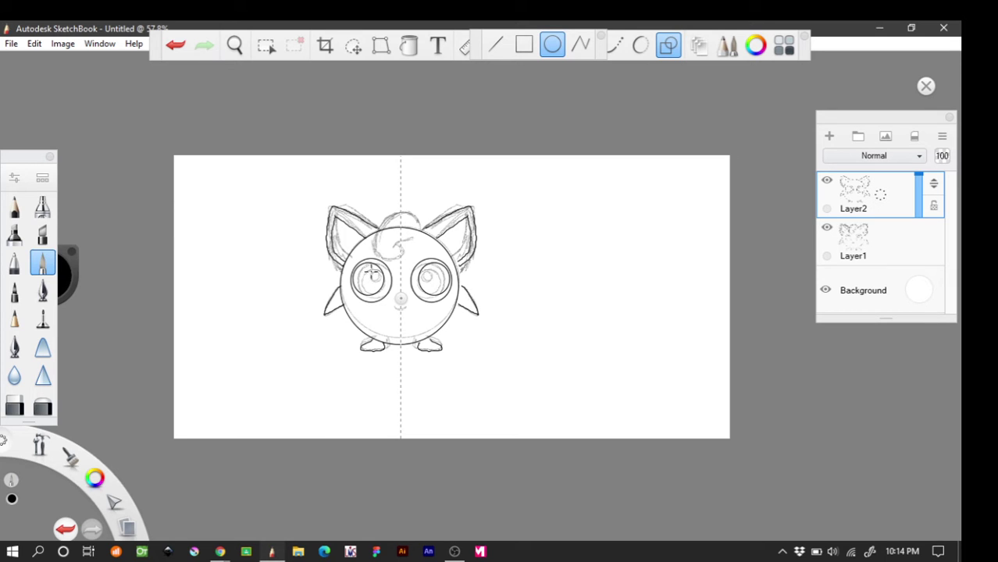
drag(372, 273, 379, 279)
click(601, 36)
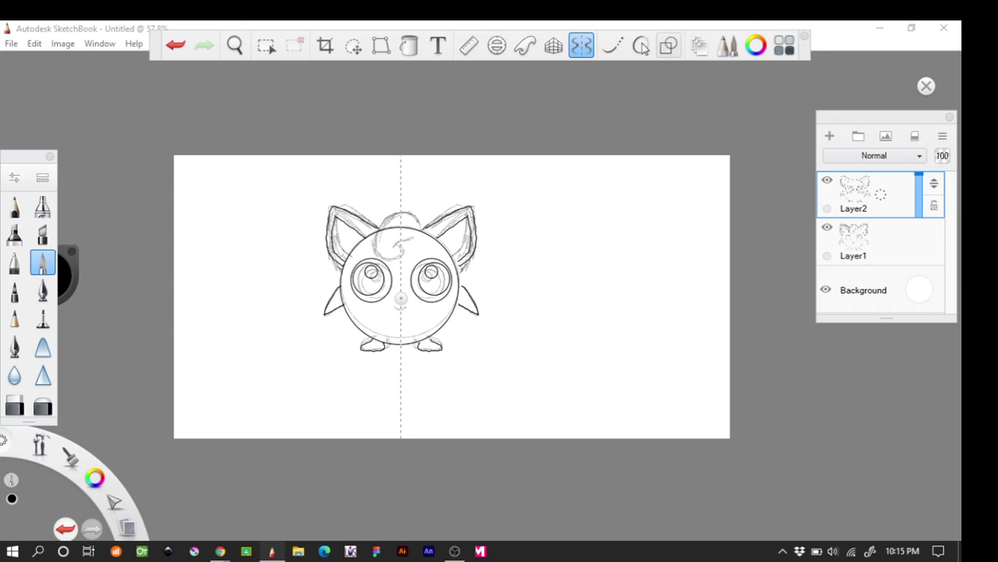
Turn off symmetry and ink the forehead curl and the smiling mouth freehand over the sketch.
click(581, 46)
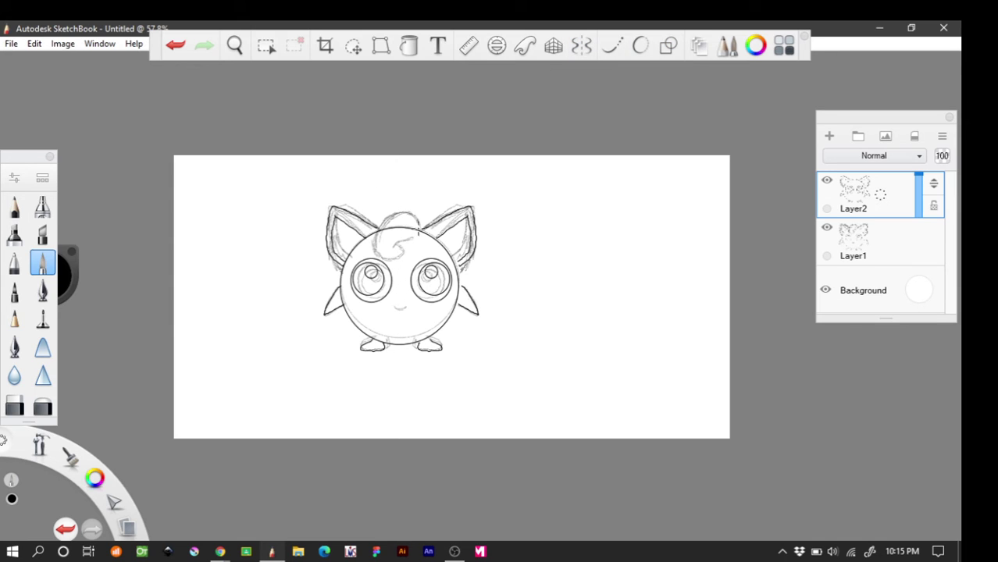
mouse_move(421, 225)
mouse_down()
mouse_move(414, 211)
mouse_move(392, 211)
mouse_move(373, 247)
mouse_move(382, 260)
mouse_move(396, 250)
mouse_up()
key(ctrl+z)
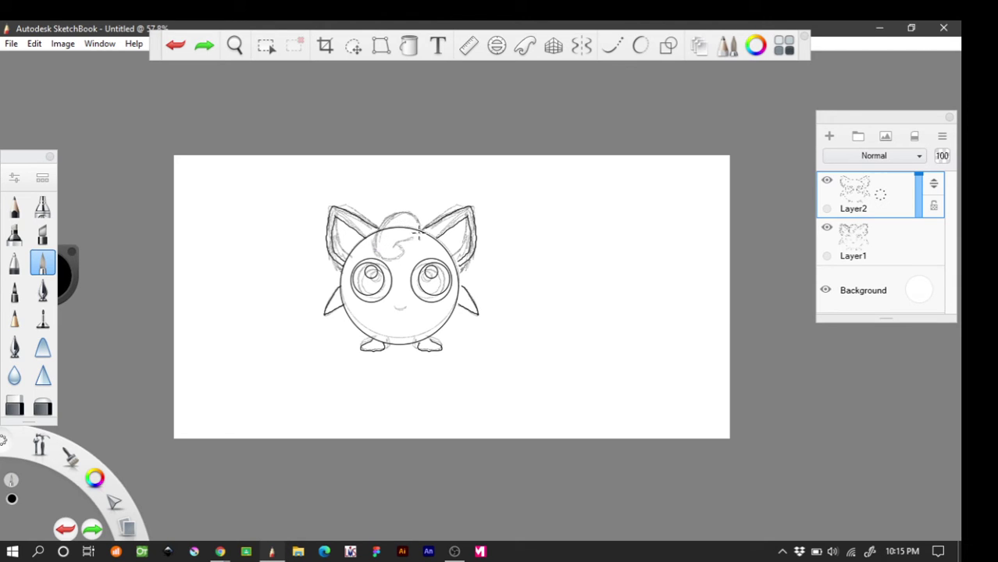
mouse_move(422, 226)
mouse_down()
mouse_move(414, 211)
mouse_move(384, 224)
mouse_move(375, 254)
mouse_move(403, 263)
mouse_move(408, 251)
mouse_move(393, 249)
mouse_move(412, 242)
mouse_move(397, 244)
mouse_up()
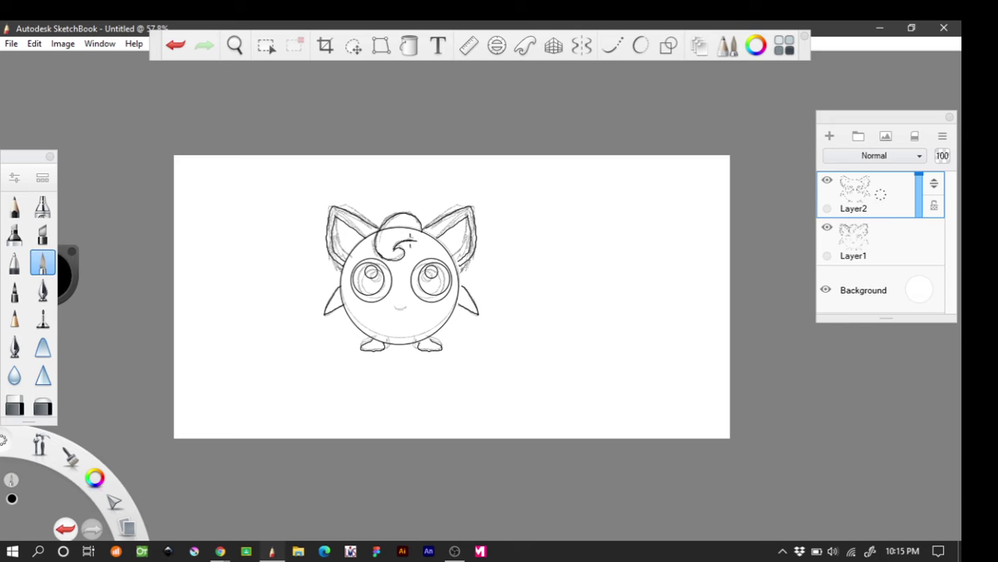
drag(404, 247, 418, 240)
mouse_move(393, 310)
mouse_down()
mouse_move(408, 307)
mouse_move(384, 308)
mouse_up()
Delete the pencil sketch layer, Layer1, keeping the inked Layer2.
click(862, 245)
click(862, 246)
click(884, 220)
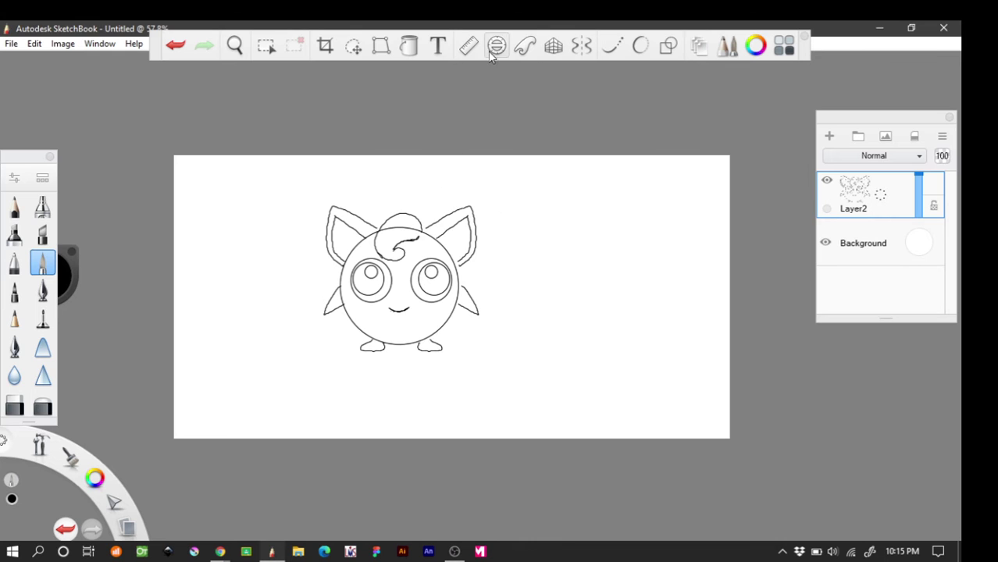
Touch up the ink lines by joining the right foot to the body and thickening the forehead curl's upper stroke.
click(235, 44)
drag(399, 344, 500, 202)
click(504, 186)
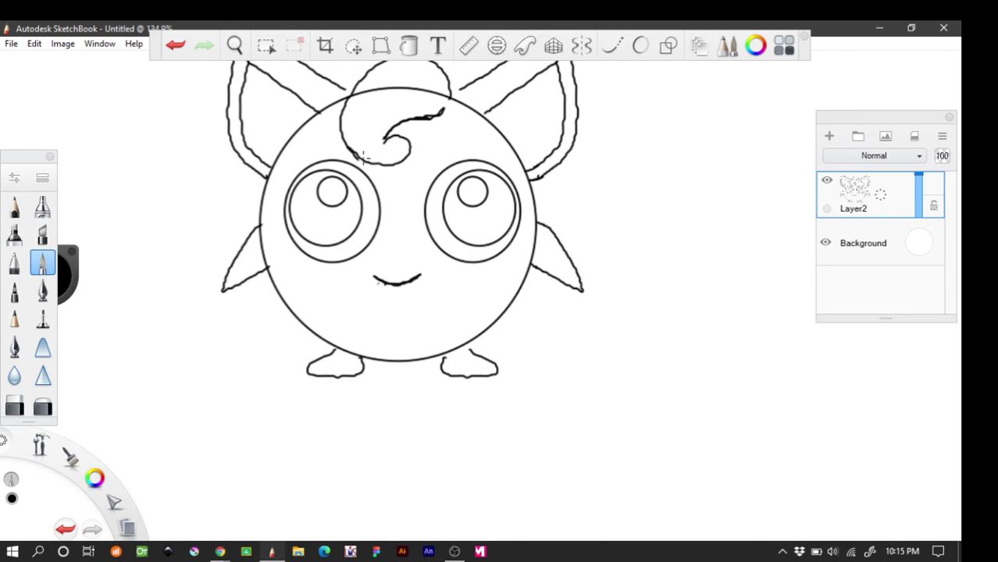
drag(347, 147, 376, 159)
key(ctrl+z)
mouse_move(445, 351)
mouse_down()
mouse_move(443, 360)
mouse_move(470, 356)
mouse_up()
mouse_move(426, 112)
mouse_down()
mouse_move(442, 111)
mouse_move(389, 132)
mouse_up()
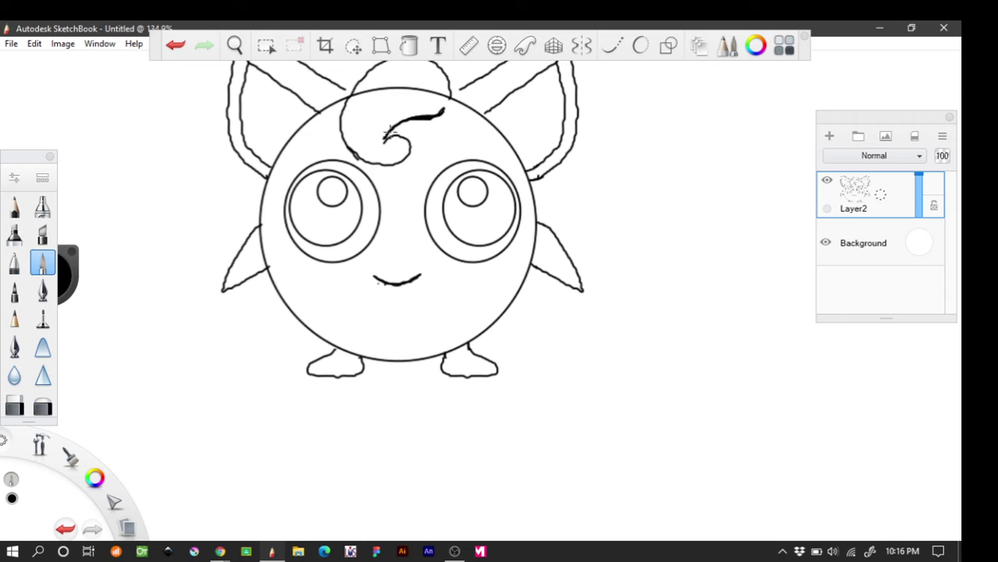
click(14, 178)
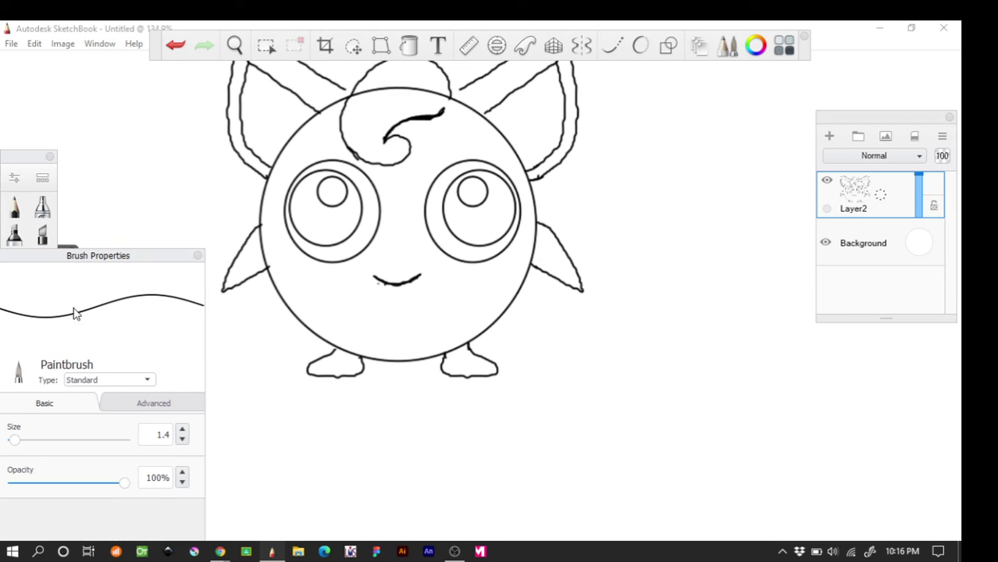
drag(13, 444, 14, 442)
click(198, 257)
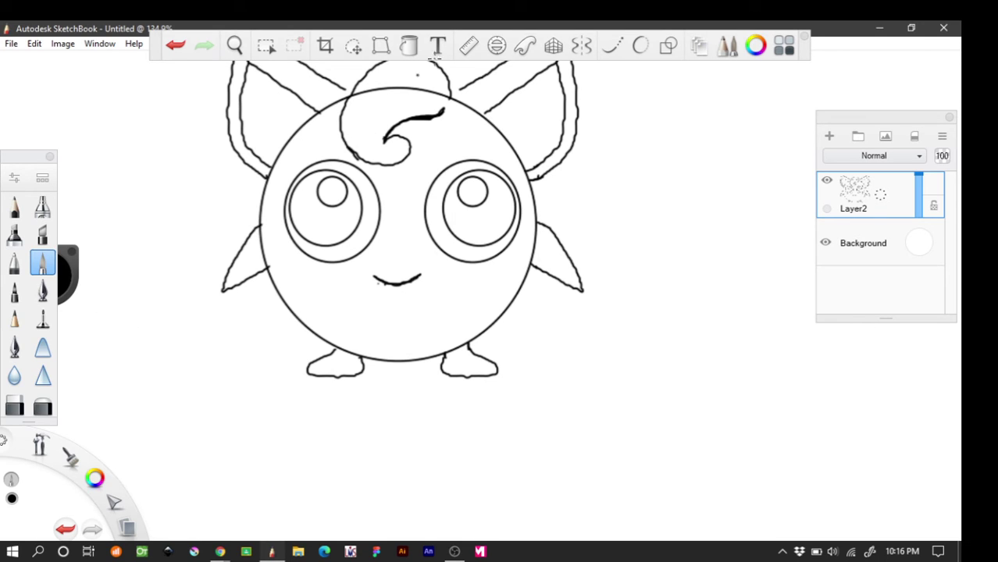
click(581, 45)
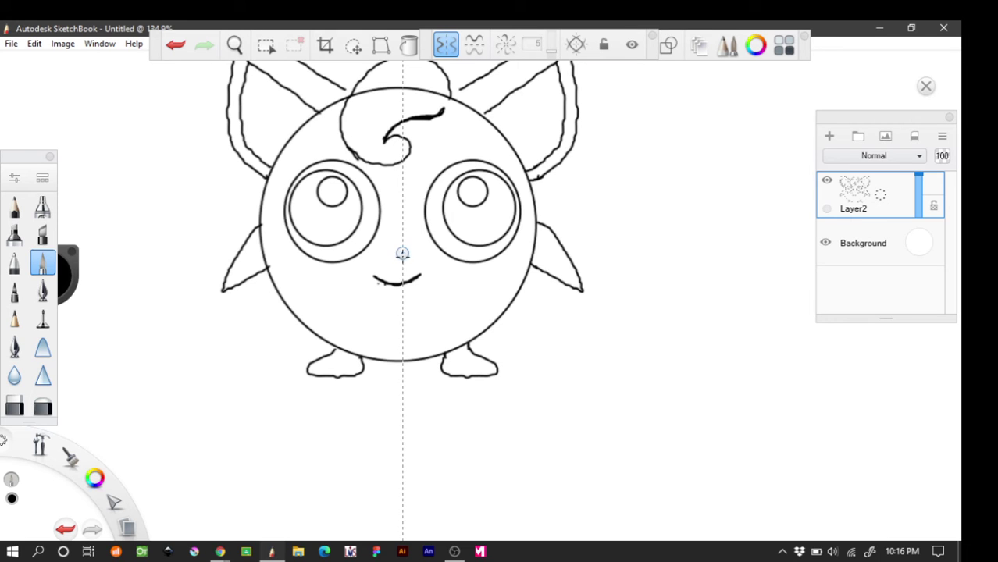
drag(401, 253, 396, 254)
mouse_move(258, 226)
mouse_down()
mouse_move(221, 289)
mouse_move(262, 221)
mouse_up()
mouse_move(224, 290)
mouse_down()
mouse_move(265, 269)
mouse_move(224, 291)
mouse_up()
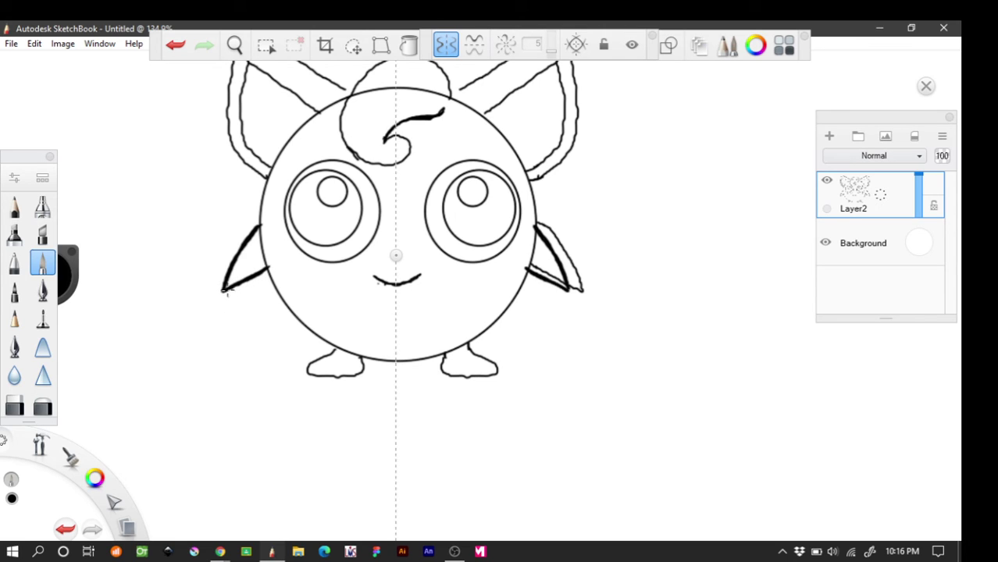
mouse_move(337, 349)
mouse_down()
mouse_move(311, 365)
mouse_move(334, 348)
mouse_move(309, 364)
mouse_move(317, 380)
mouse_move(350, 378)
mouse_move(327, 377)
mouse_move(368, 360)
mouse_move(318, 375)
mouse_move(366, 364)
mouse_up()
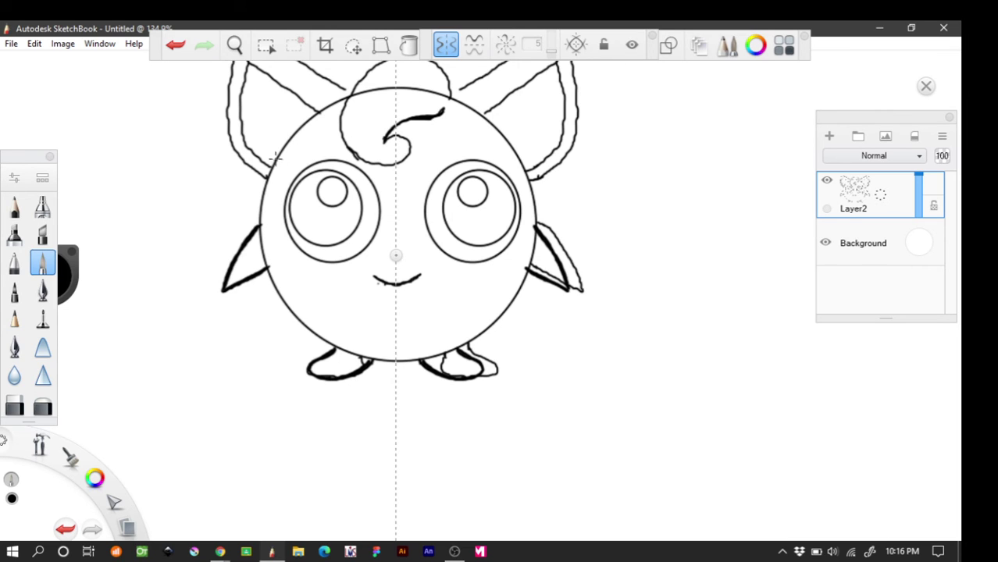
key(ctrl+z)
key(ctrl+z)
key(ctrl+z)
key(ctrl+z)
key(ctrl+z)
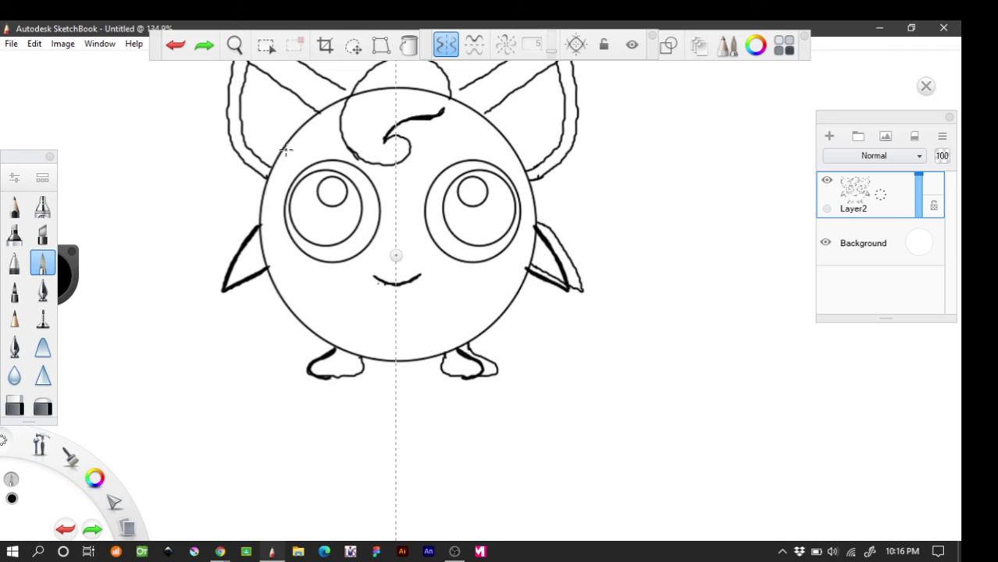
key(ctrl+z)
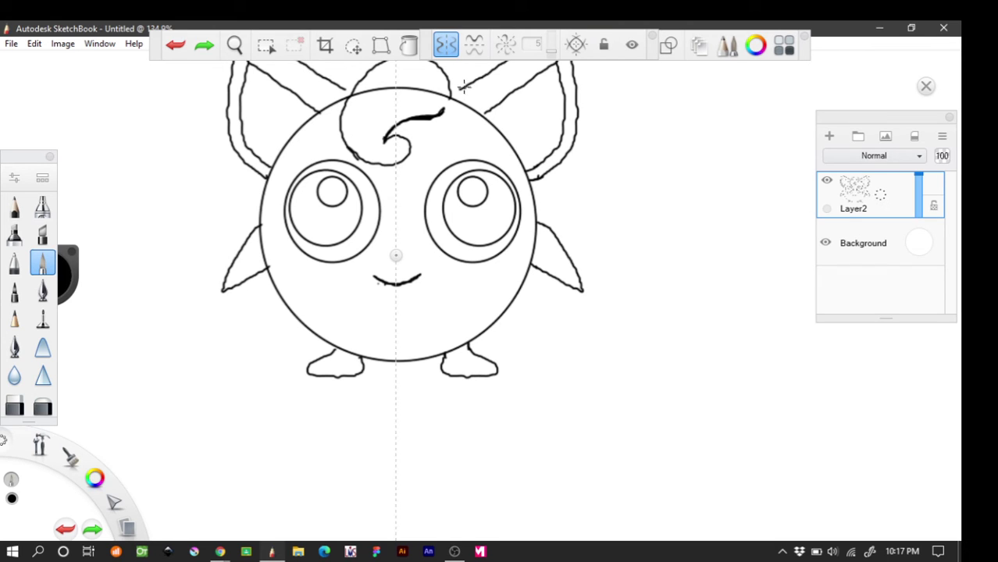
Turn off symmetry and extend the upper ear lines with the Paintbrush so both ears join the head and hair tuft.
drag(464, 86, 450, 93)
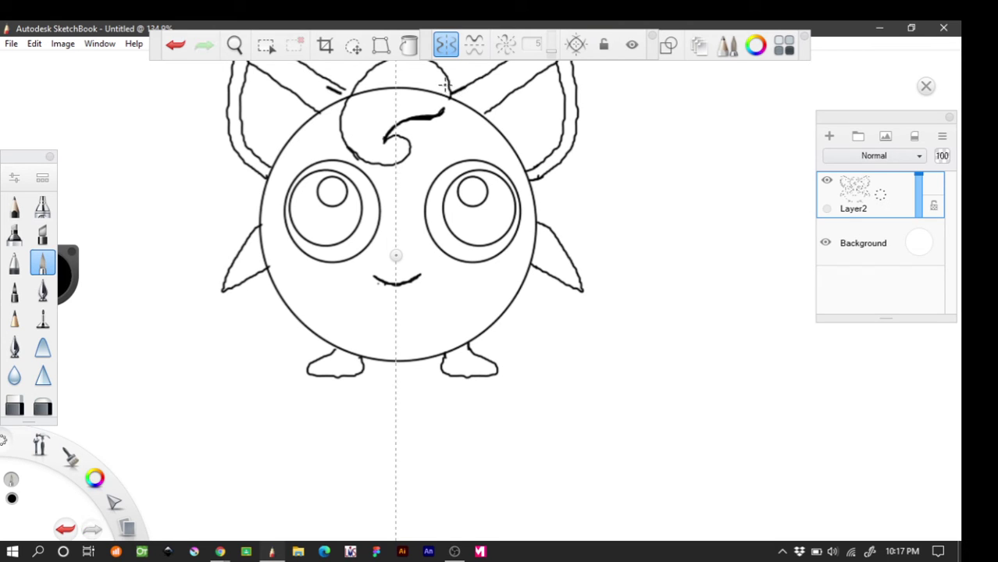
key(ctrl+z)
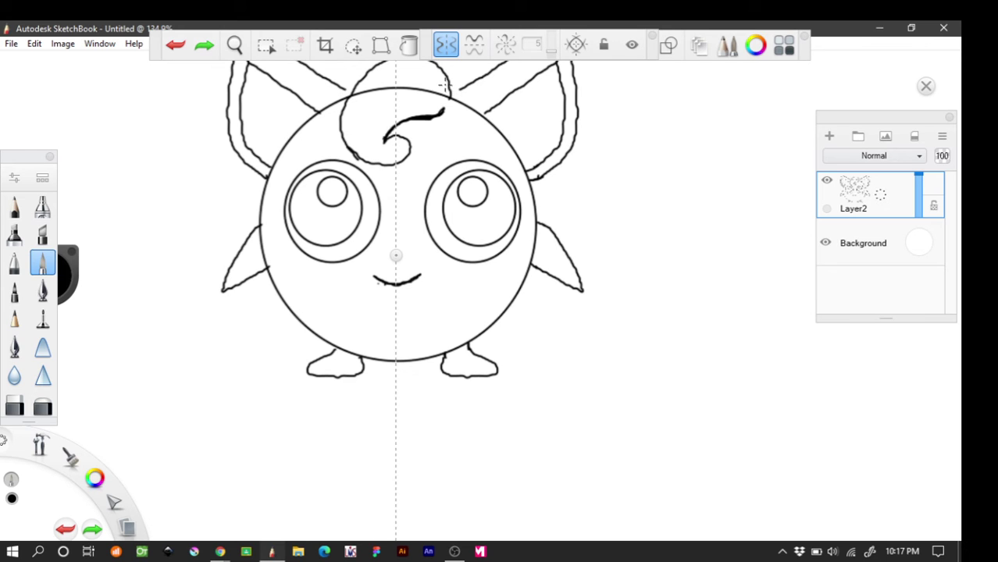
click(446, 44)
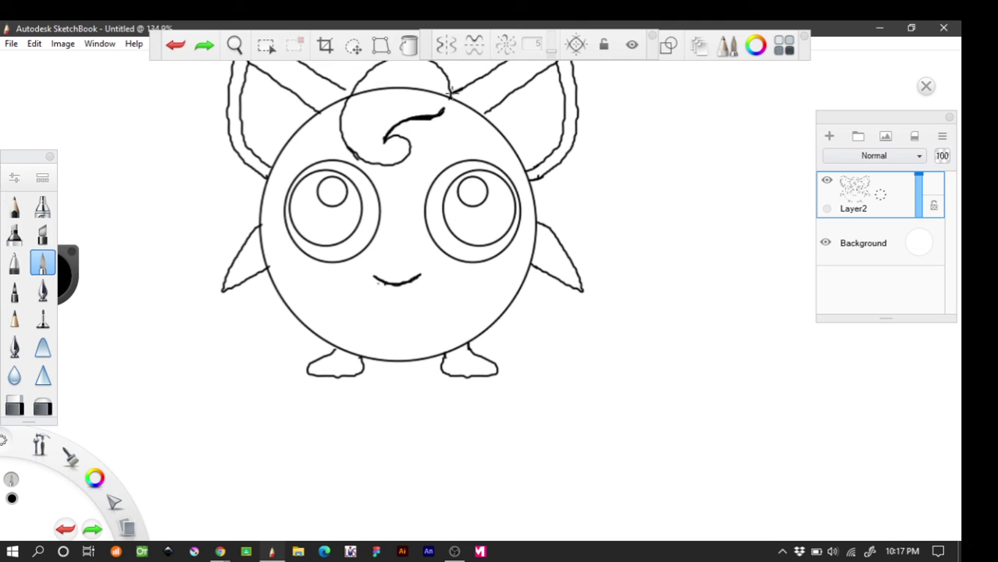
click(451, 91)
Mix a pale pink in the Color Editor and flood-fill the round body with it, lightening the shade between fills.
click(94, 482)
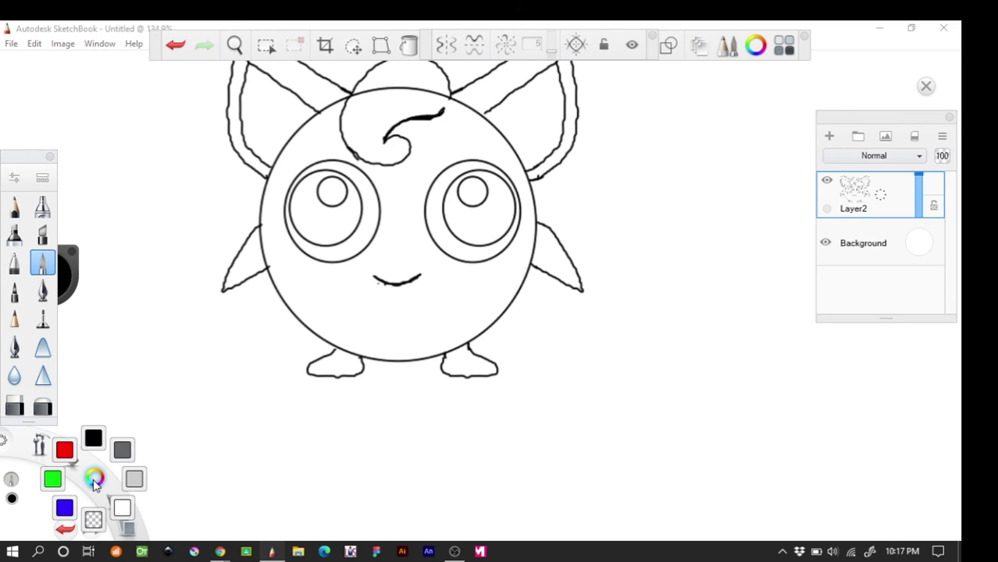
click(755, 47)
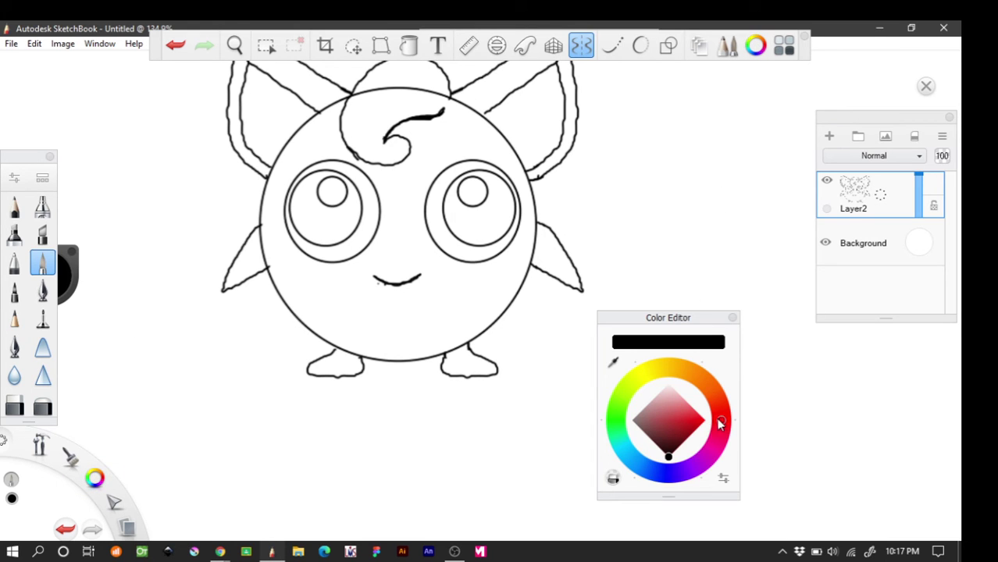
click(713, 448)
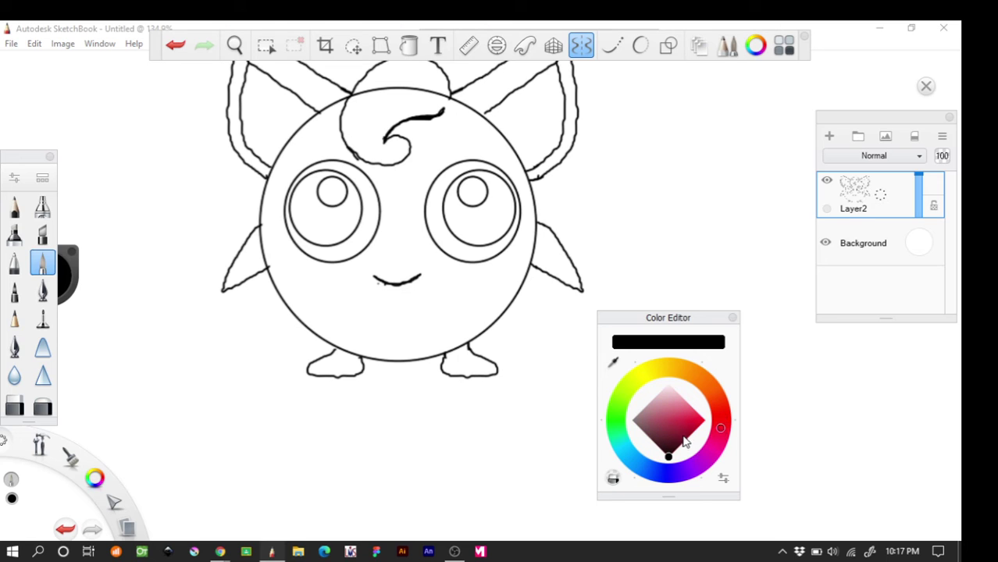
mouse_move(676, 449)
mouse_down()
mouse_move(669, 453)
mouse_move(684, 426)
mouse_move(671, 399)
mouse_up()
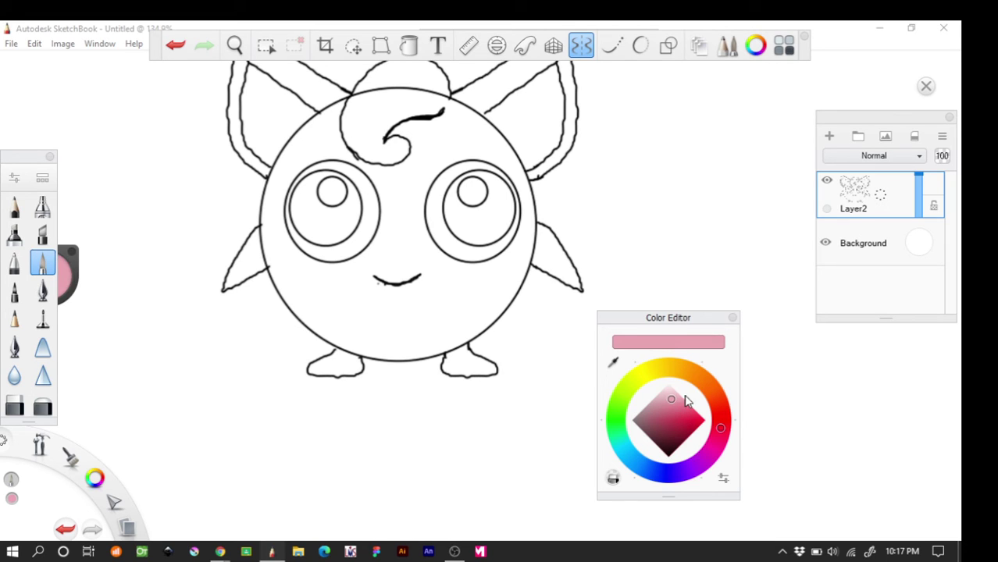
click(409, 44)
click(406, 188)
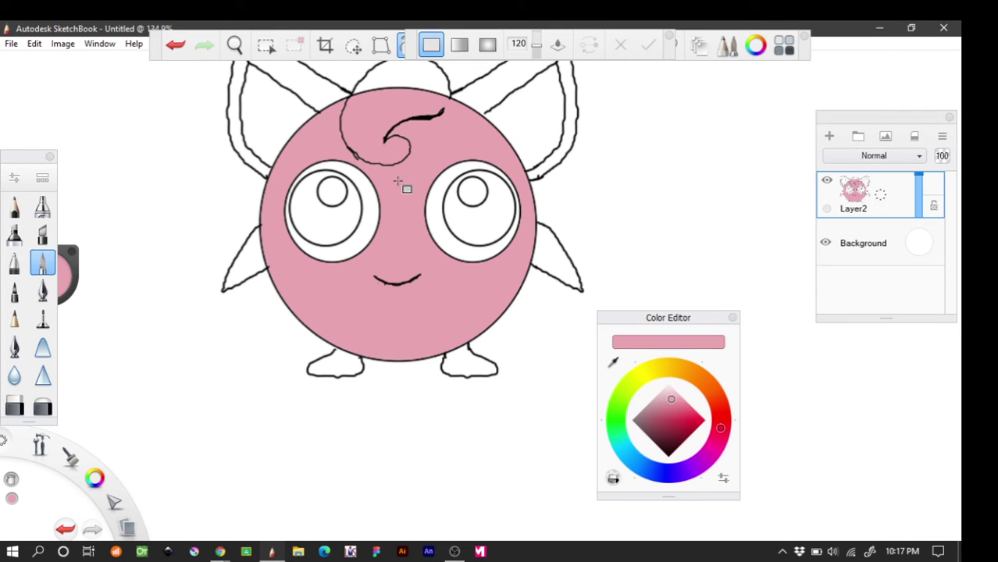
key(ctrl+z)
click(668, 398)
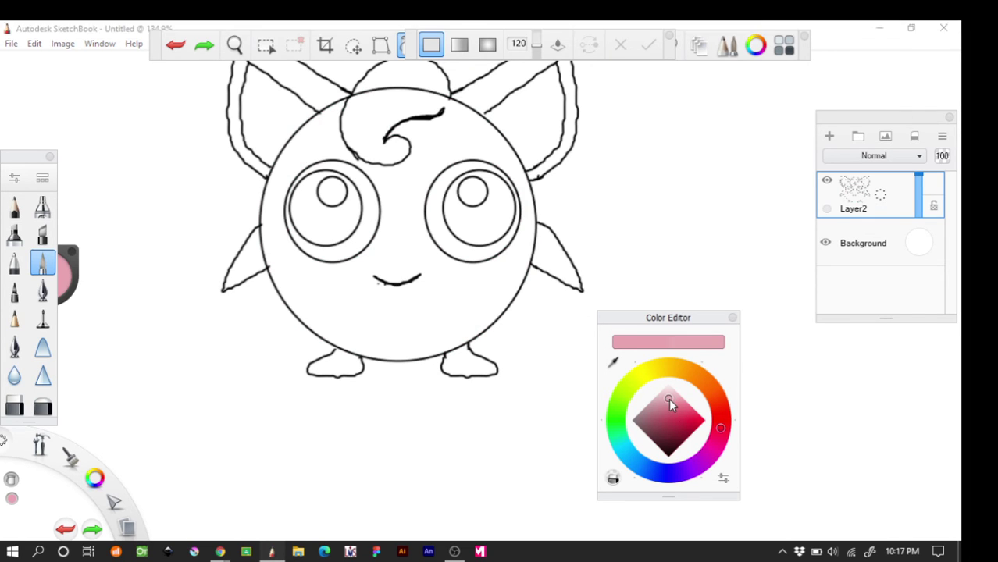
click(488, 300)
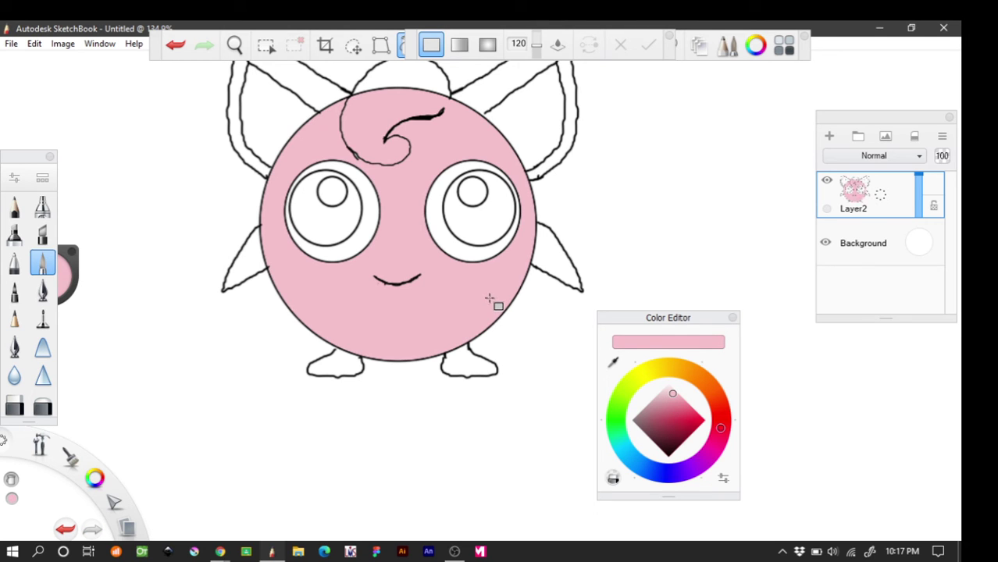
click(671, 394)
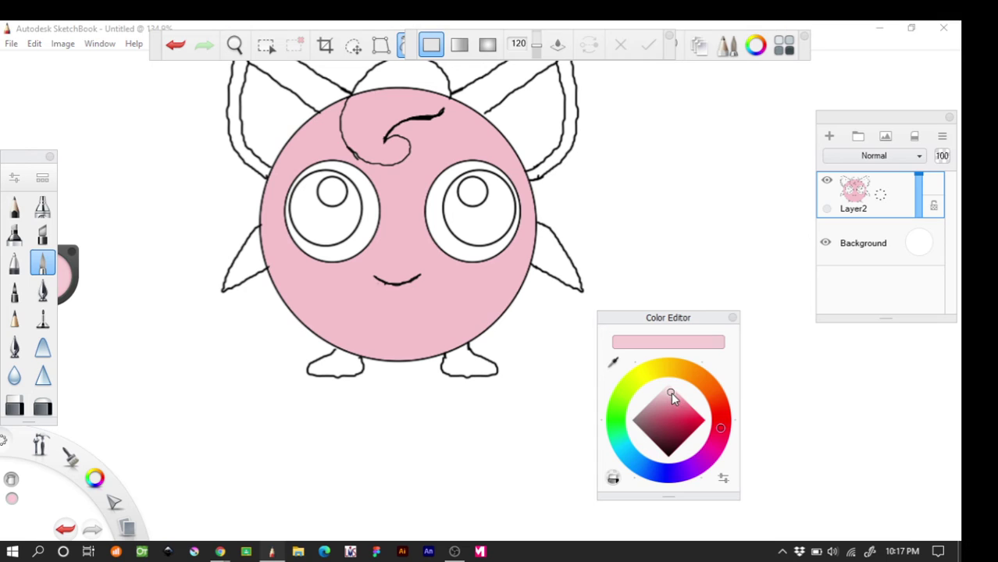
click(483, 283)
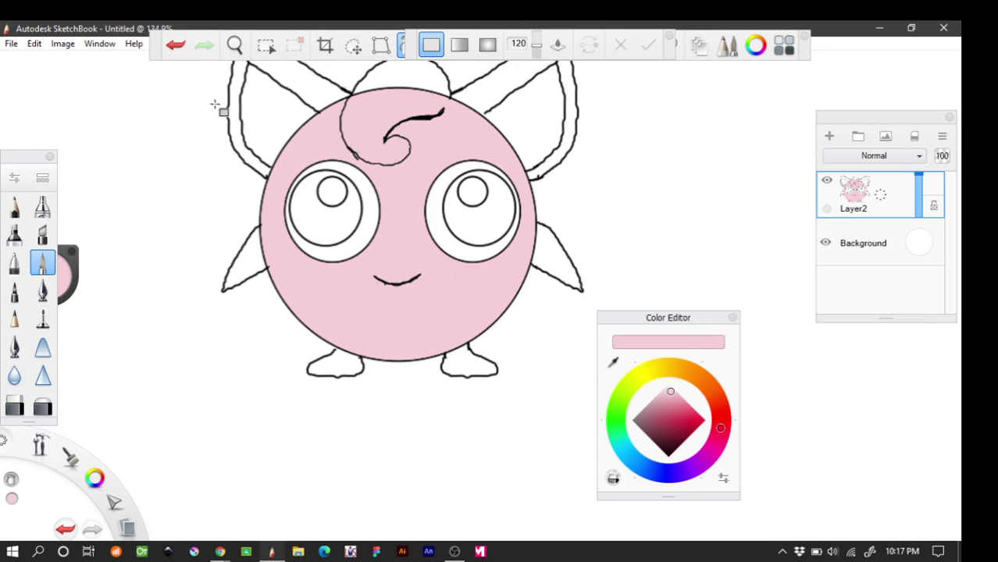
Fill both ears, both arms and the character's right-hand foot in the drawing with the same pale pink.
click(313, 92)
click(474, 90)
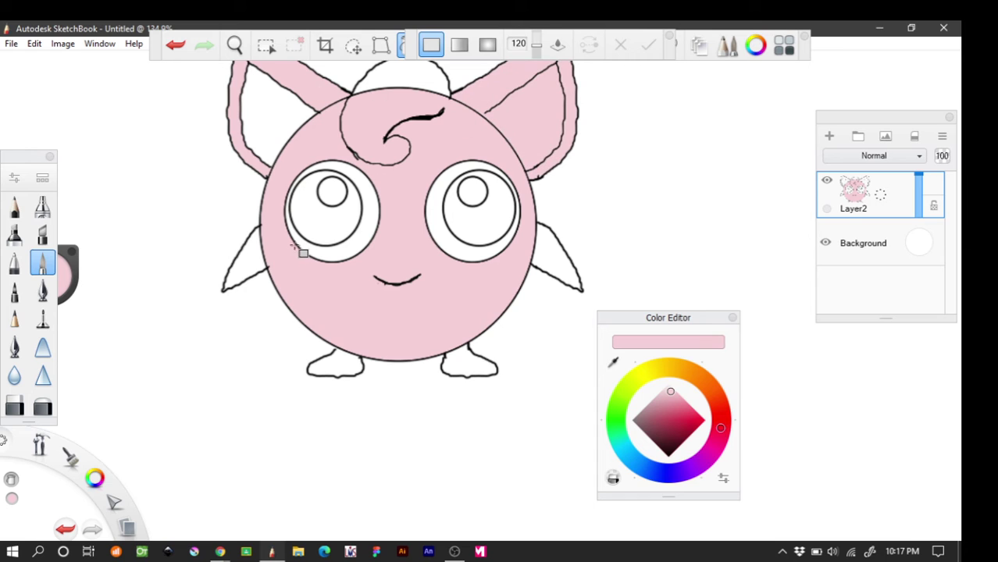
click(262, 259)
click(549, 260)
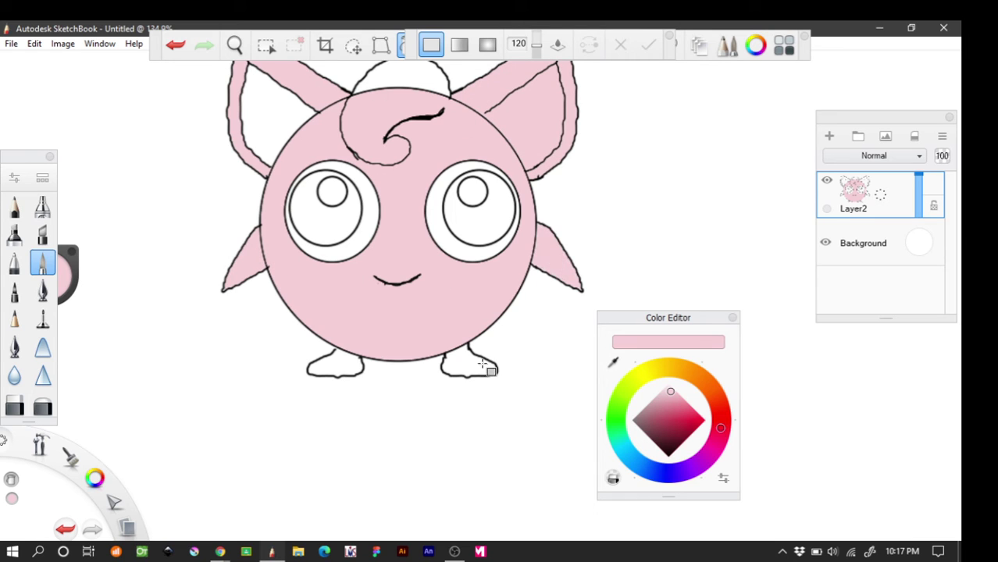
click(477, 364)
click(349, 365)
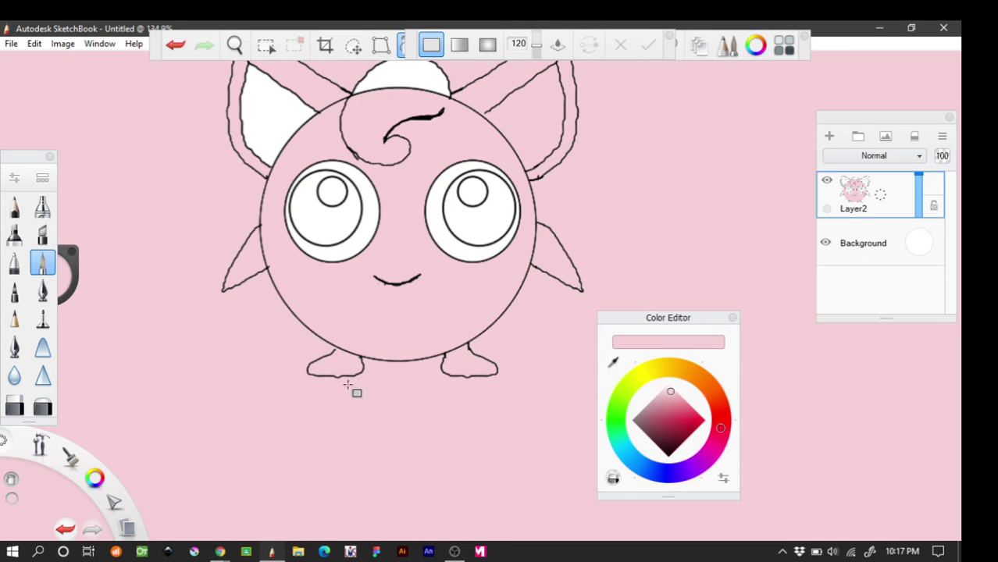
key(ctrl+z)
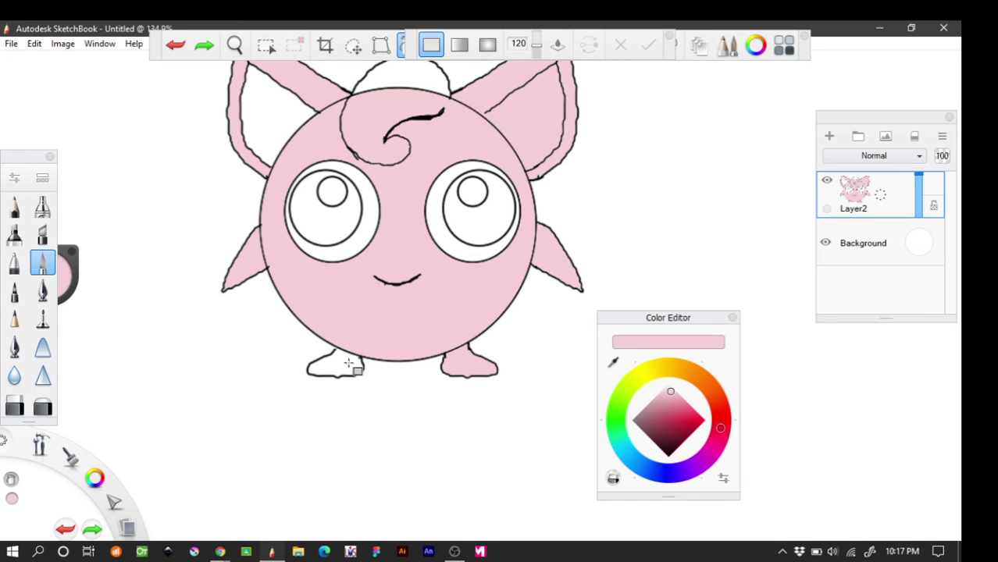
Switch back to the Paintbrush in black and close the outline gaps at the right inner ear and the left foot.
mouse_move(95, 477)
click(100, 439)
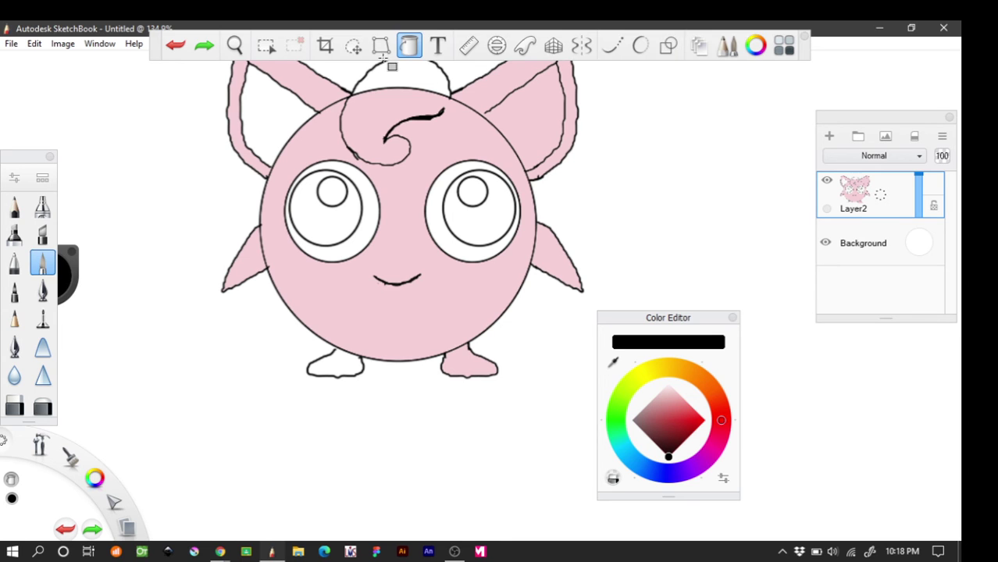
click(407, 47)
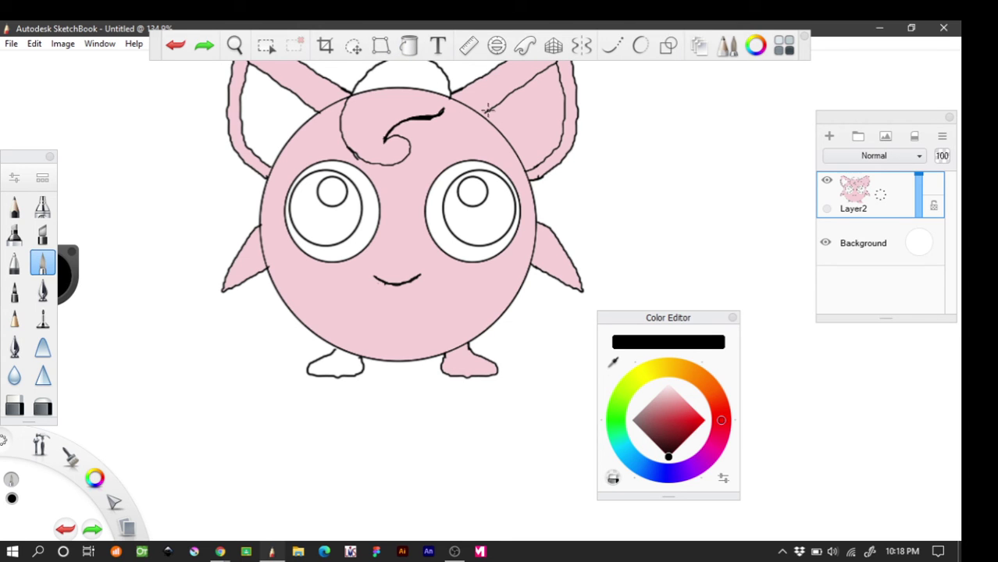
drag(481, 113, 490, 110)
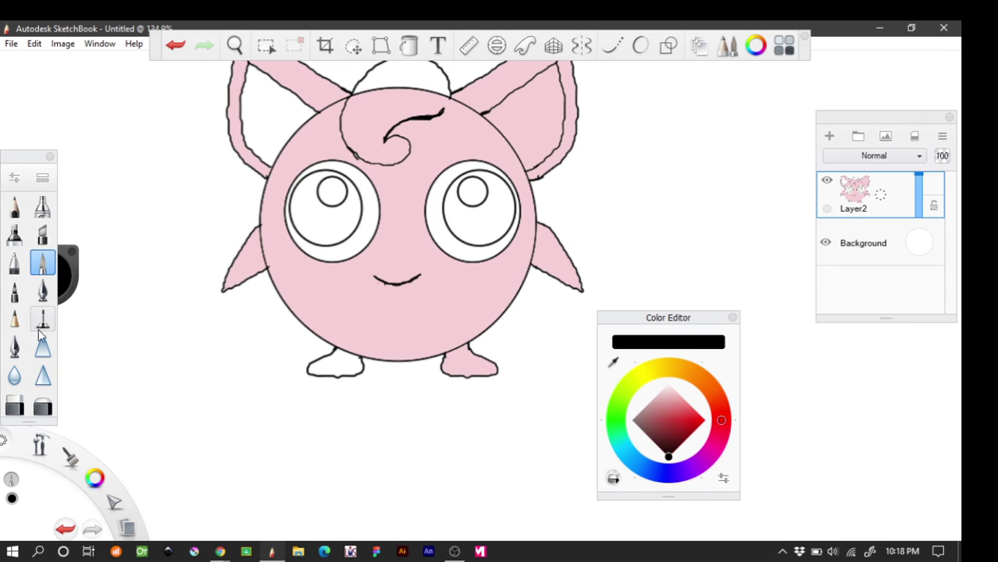
Sample the body's pale pink and flood-fill the remaining white foot with it.
click(613, 361)
click(458, 295)
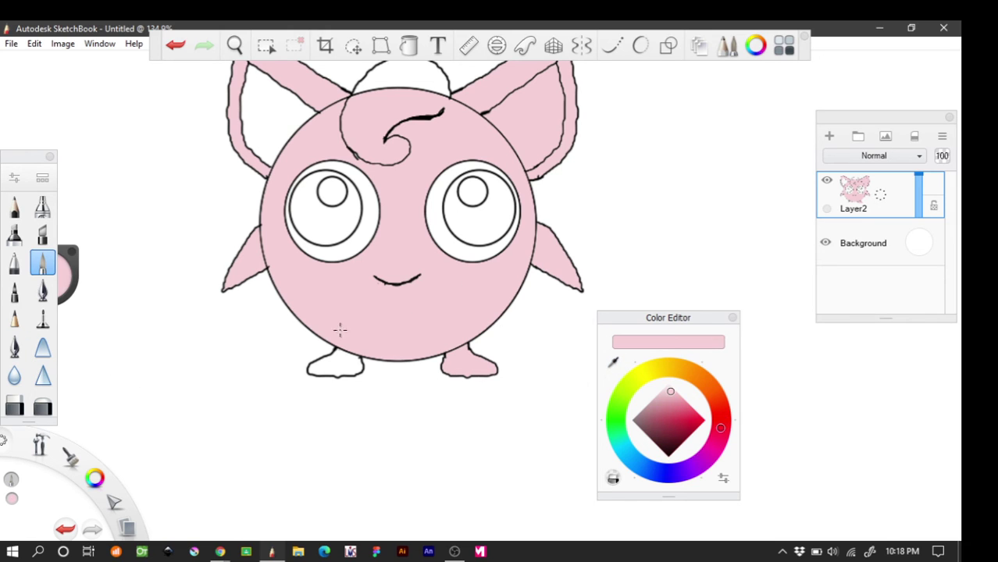
click(408, 45)
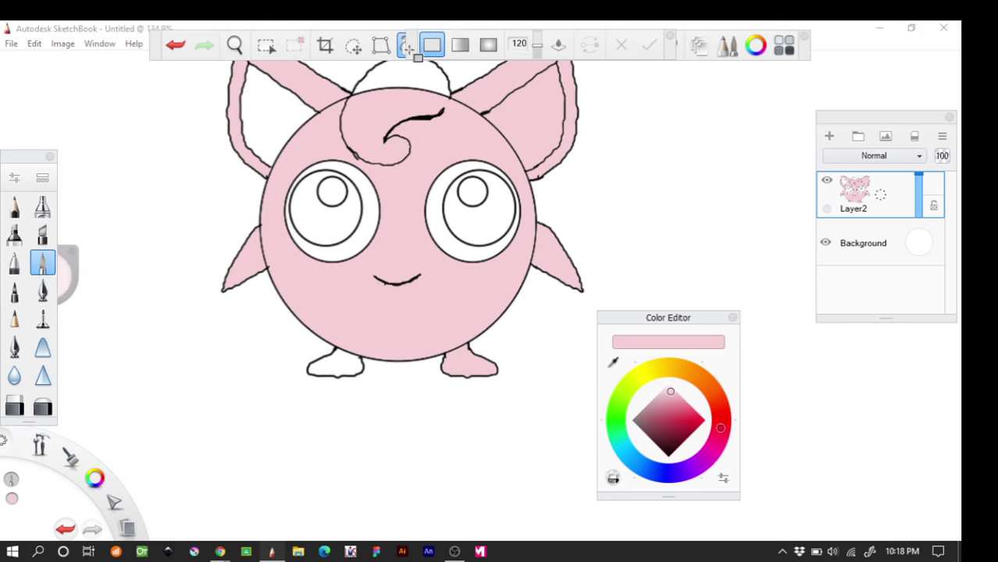
click(343, 362)
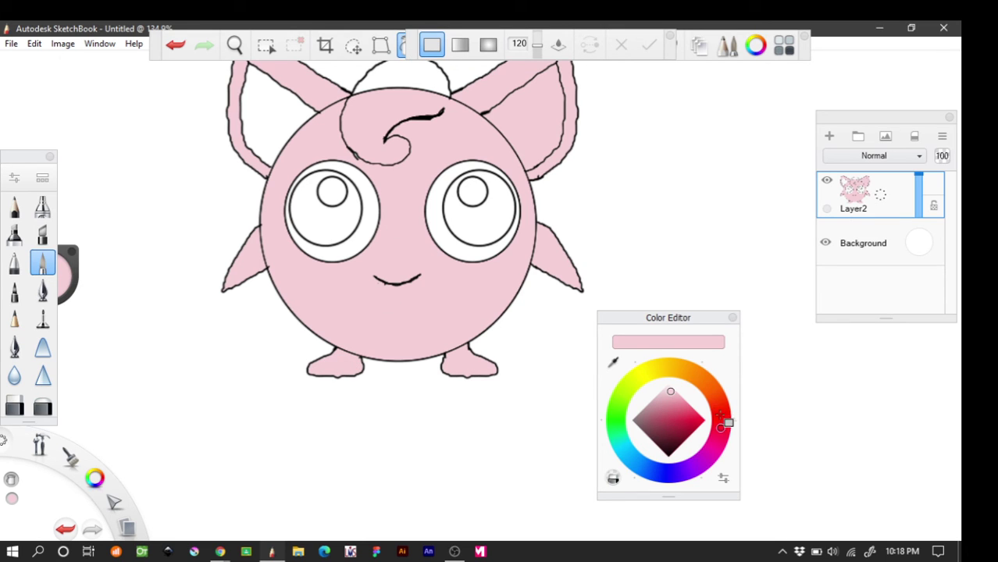
Choose a muted dark brown and flood-fill the inner area of both ears.
click(716, 399)
mouse_move(724, 406)
mouse_down()
mouse_move(655, 407)
mouse_move(669, 421)
mouse_move(655, 428)
mouse_up()
click(530, 137)
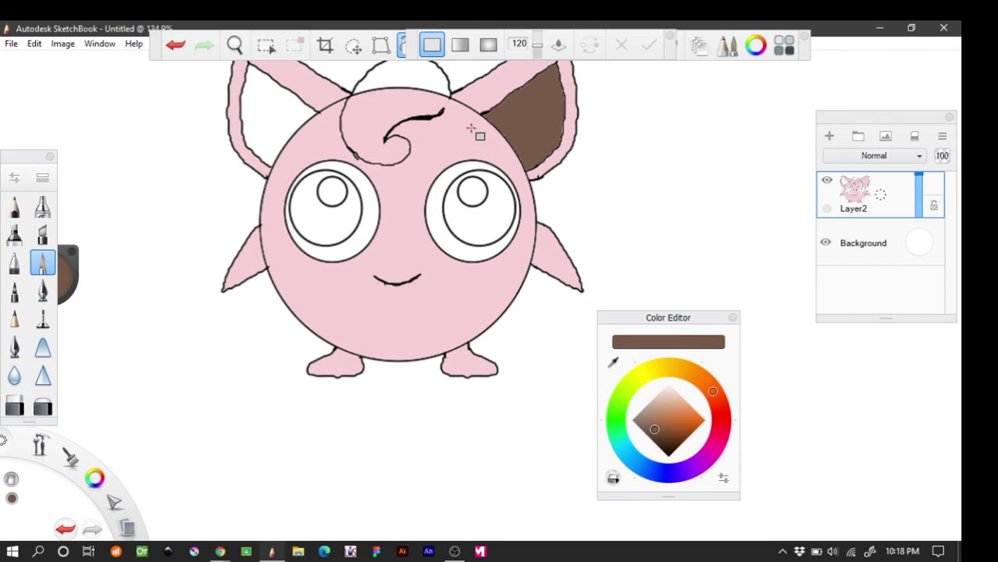
click(287, 135)
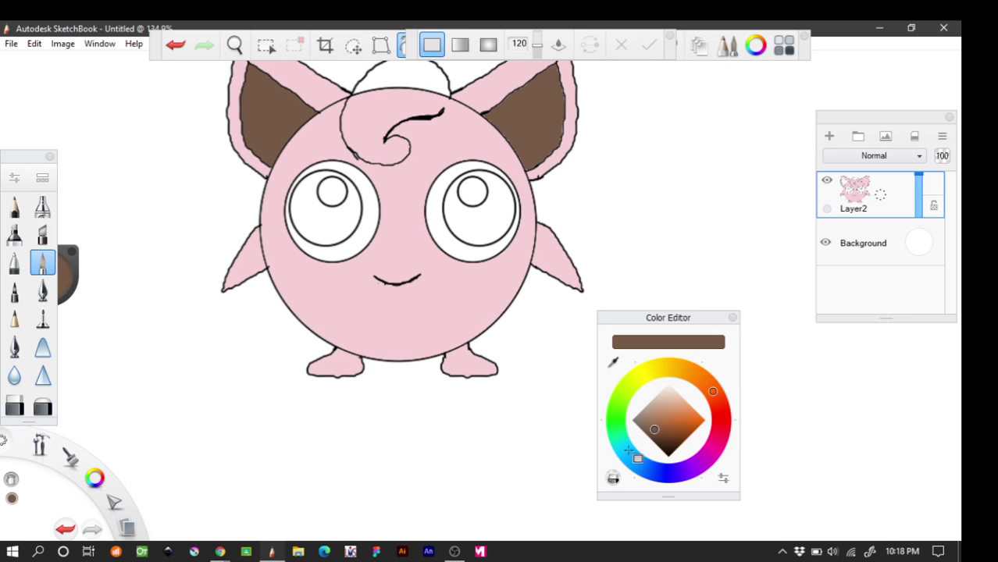
Choose a medium turquoise blue and flood-fill the iris circle of both eyes, leaving the highlights white.
click(625, 451)
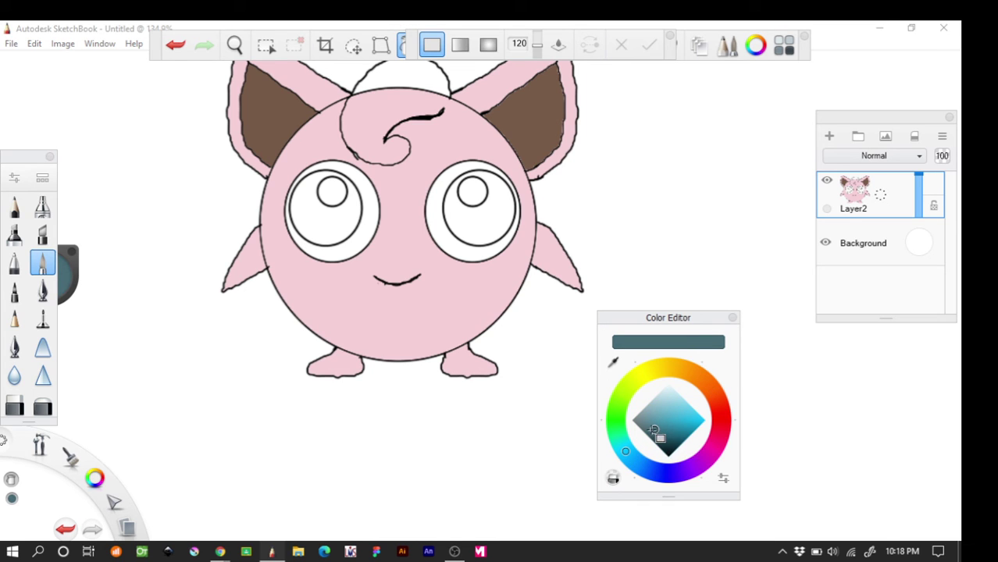
drag(654, 430, 671, 420)
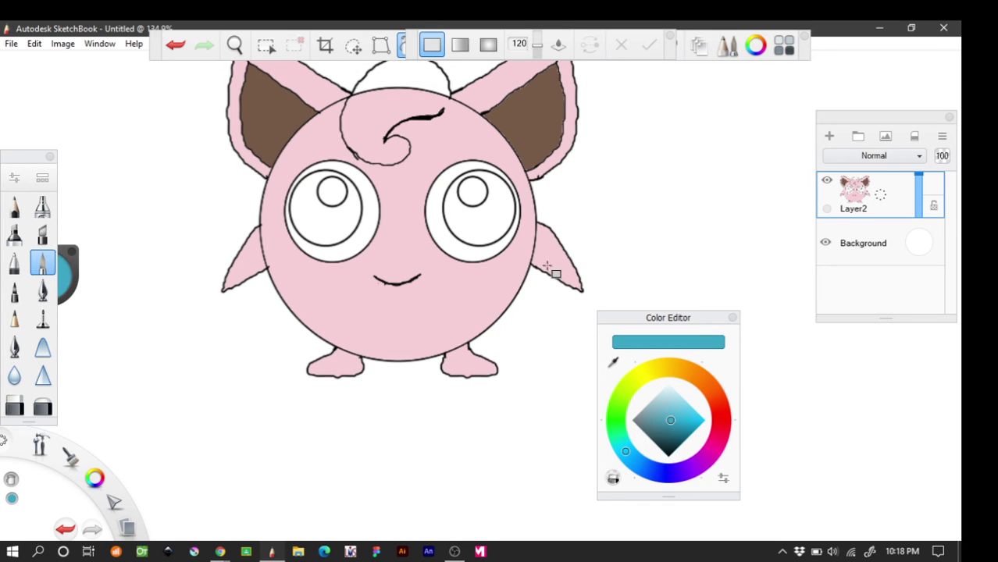
click(494, 210)
click(336, 215)
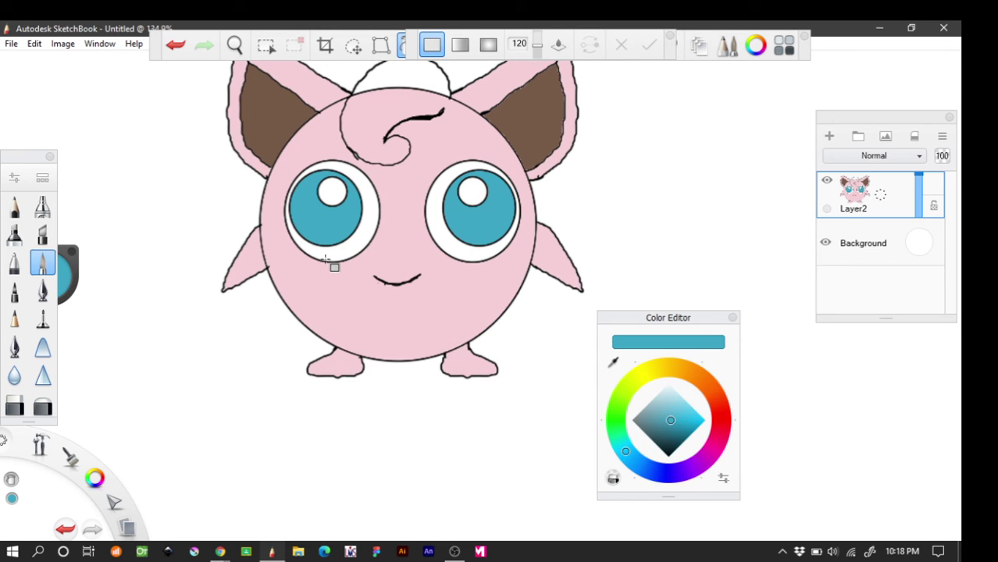
Sample the body's pale pink, flood-fill the white top of the hair tuft and paint over the head outline crossing it.
click(616, 360)
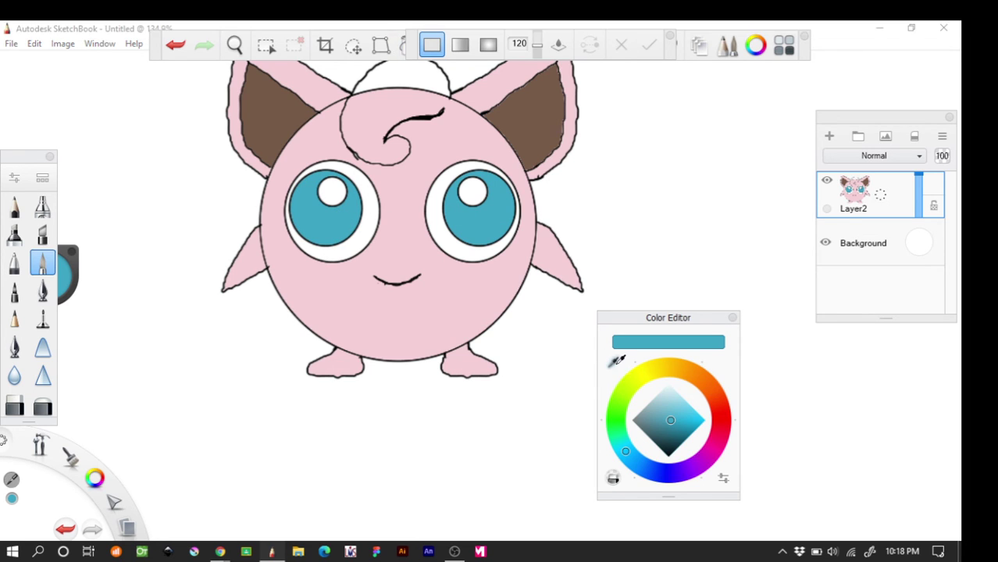
click(459, 294)
click(405, 78)
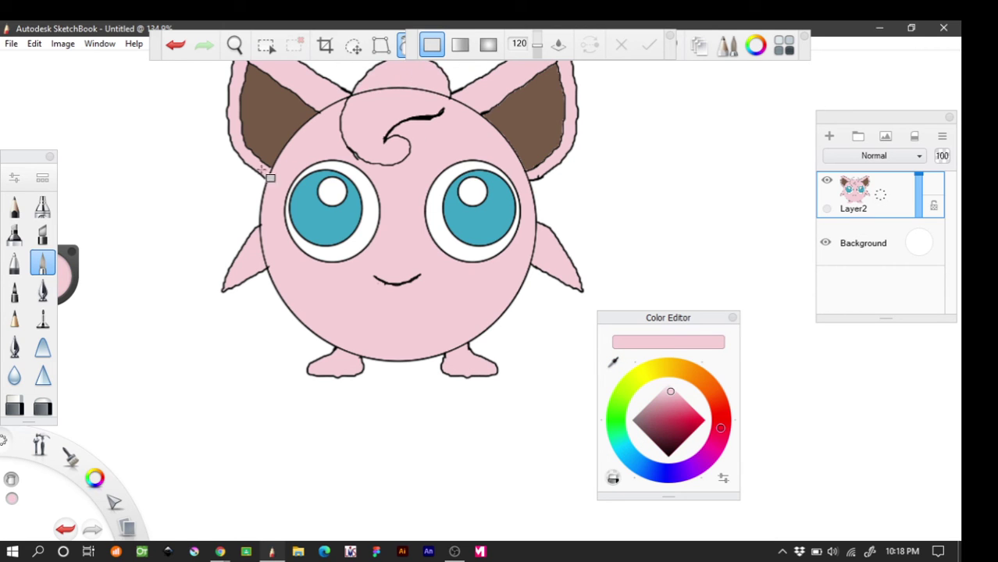
click(43, 266)
click(670, 39)
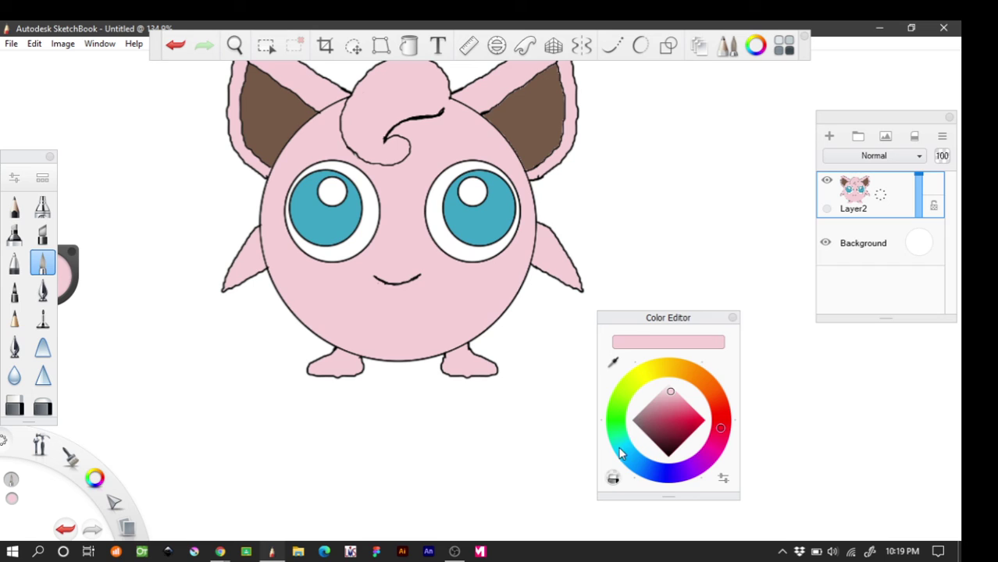
Sample the iris blue, choose a slightly lighter tint and turn on left-right mirror symmetry.
click(613, 361)
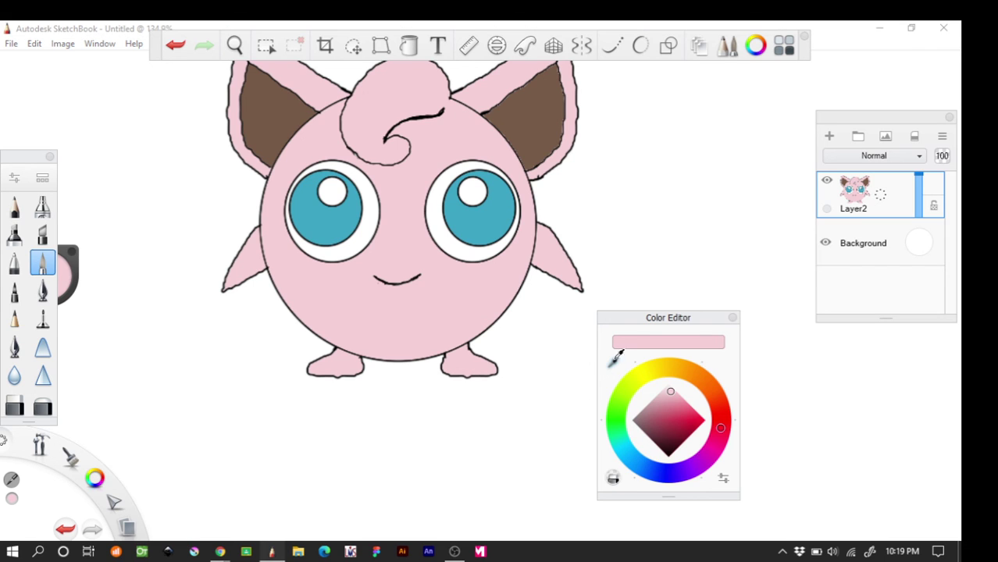
click(489, 225)
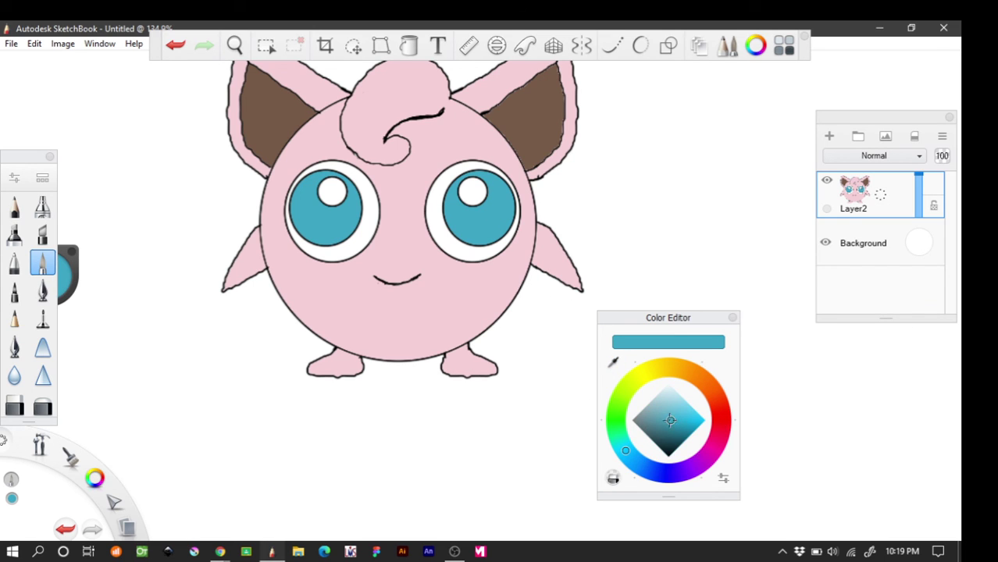
click(460, 226)
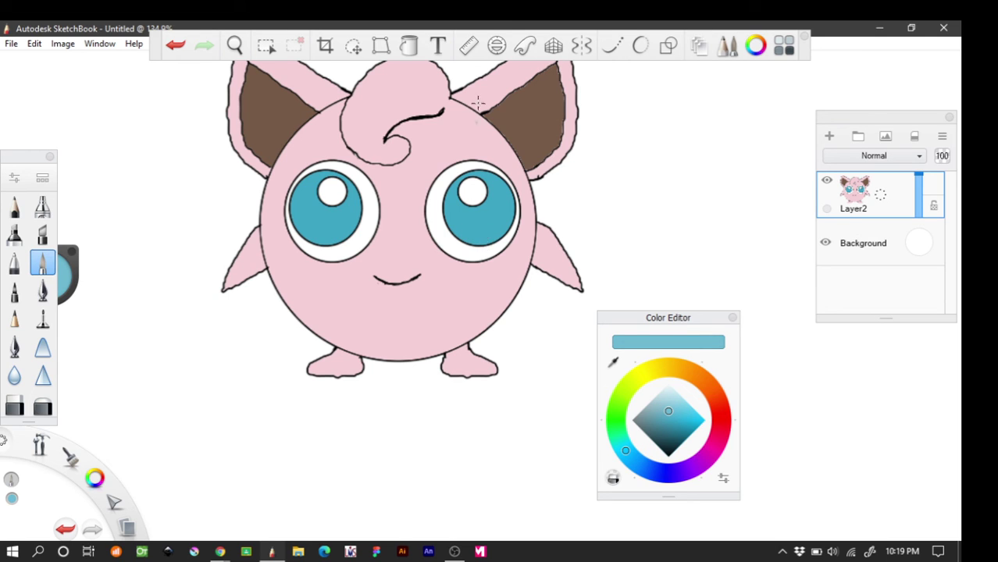
click(582, 45)
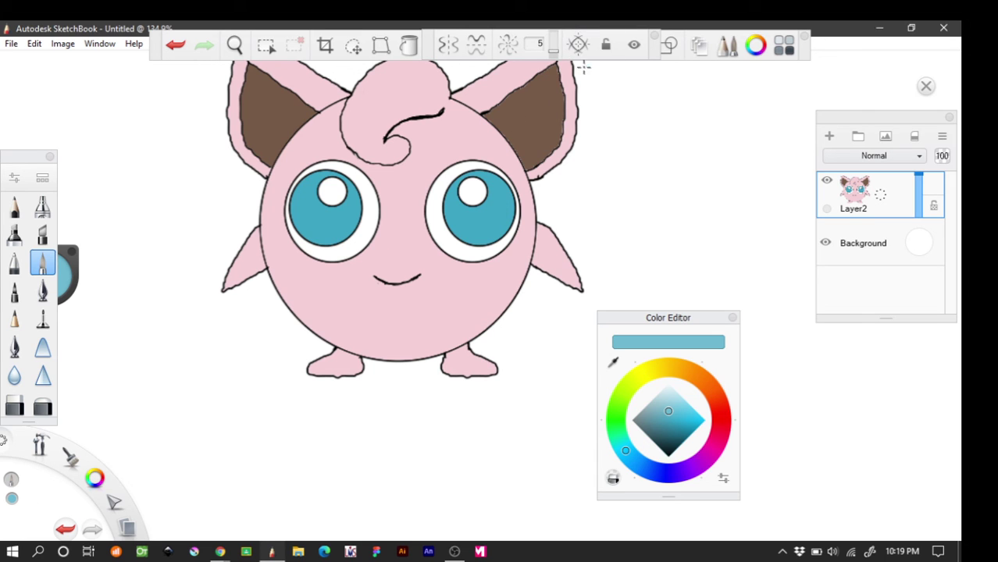
click(448, 46)
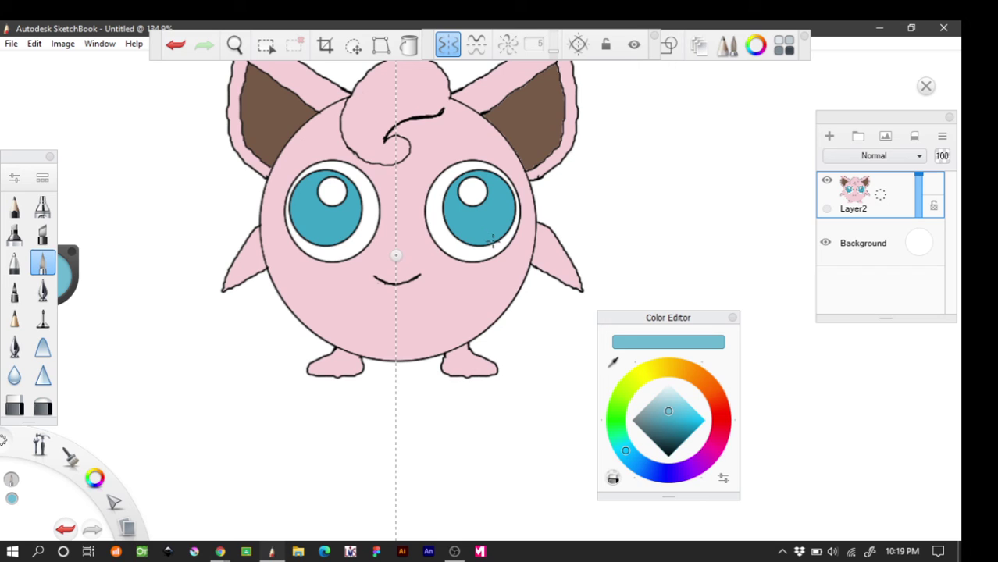
Shift the mirror axis to the body's centre and paint a light blue patch at the lower outer edge of both irises.
drag(491, 239, 503, 223)
key(ctrl+z)
drag(396, 254, 402, 254)
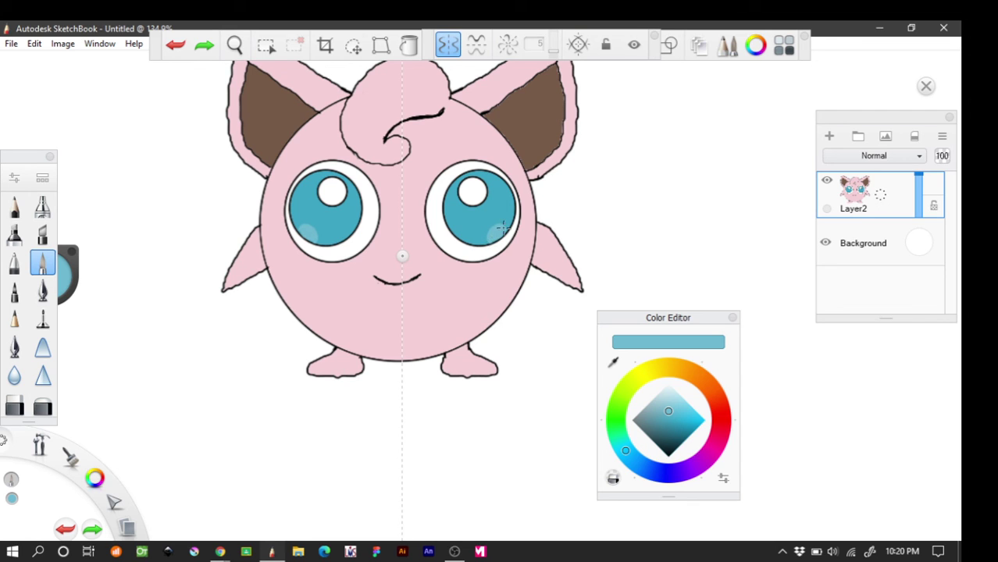
drag(490, 237, 489, 242)
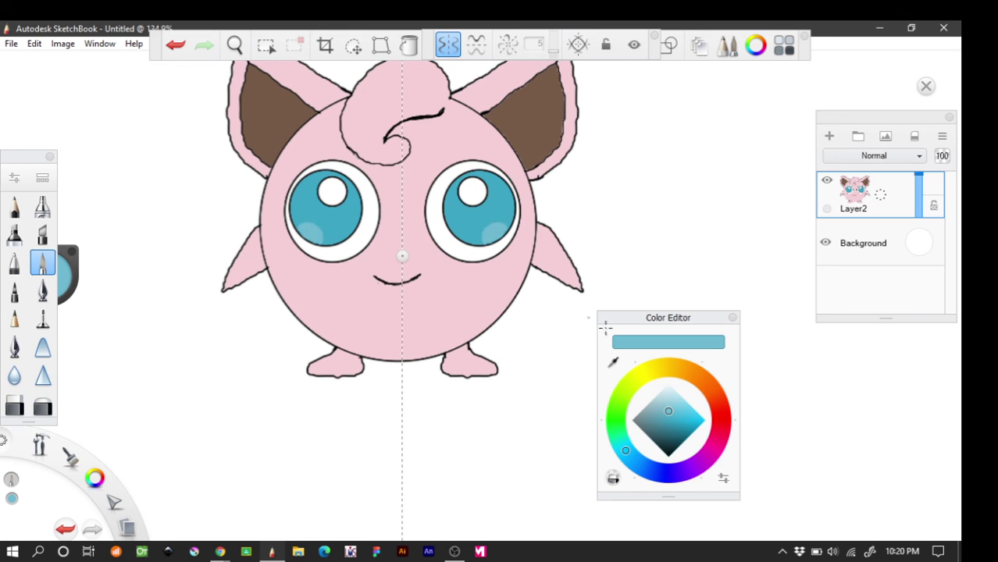
Choose a paler blue and paint a second, overlapping patch at the bottom of both irises.
click(669, 408)
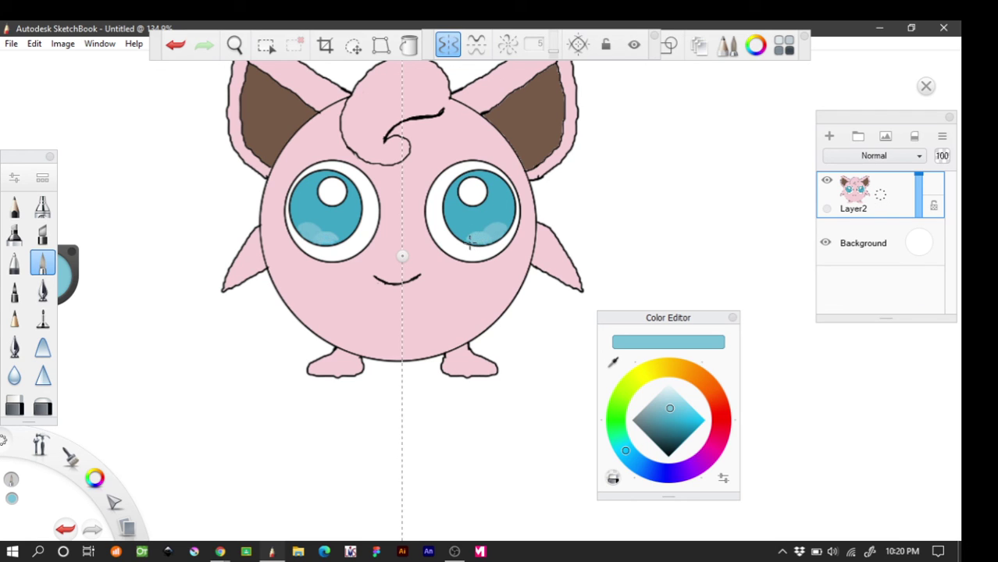
key(ctrl+z)
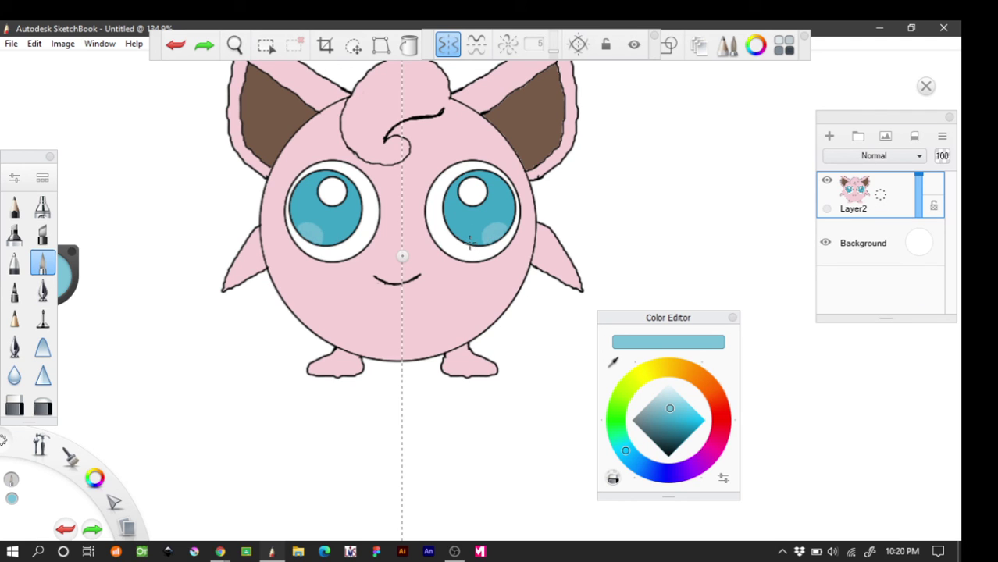
click(671, 408)
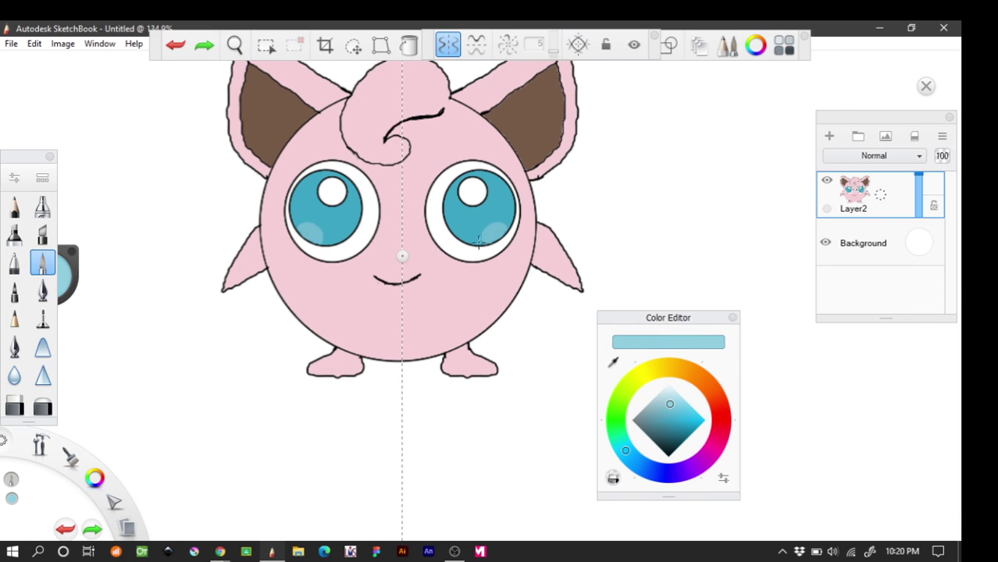
mouse_move(489, 242)
mouse_down()
mouse_move(466, 238)
mouse_move(479, 238)
mouse_up()
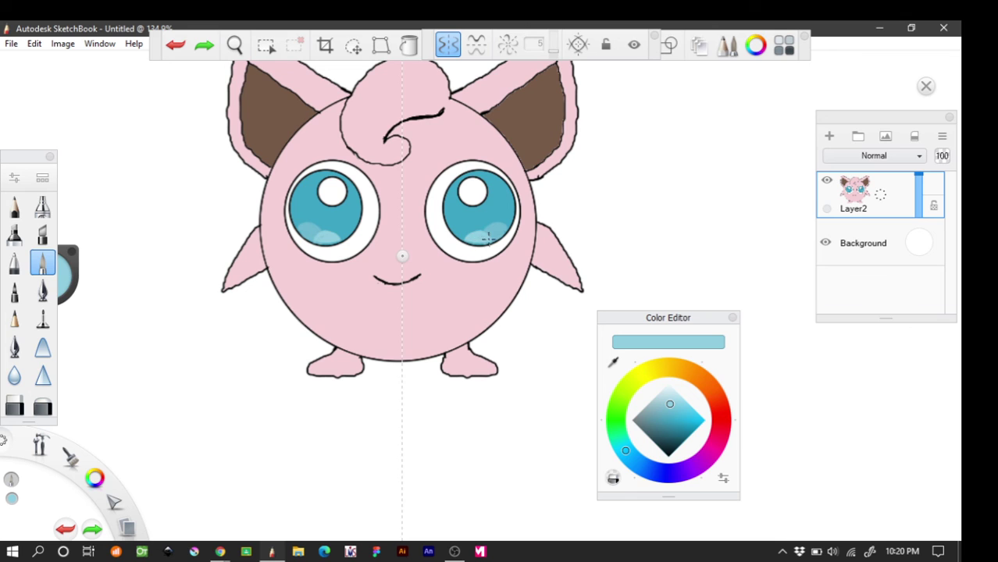
key(ctrl+y)
Select the Blur brush for the eye details and set its size to 11.6.
click(235, 44)
drag(378, 228, 448, 211)
click(470, 163)
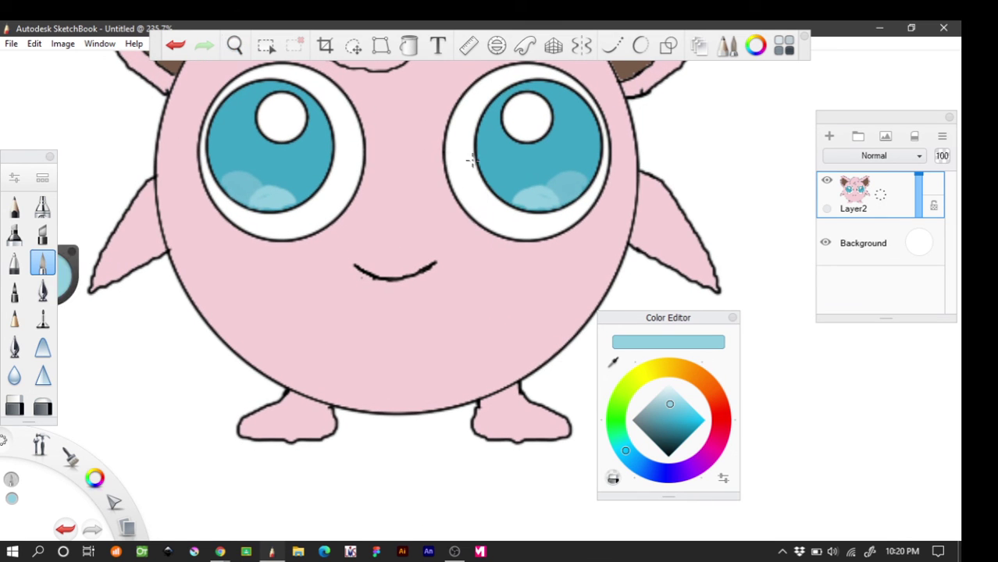
click(14, 376)
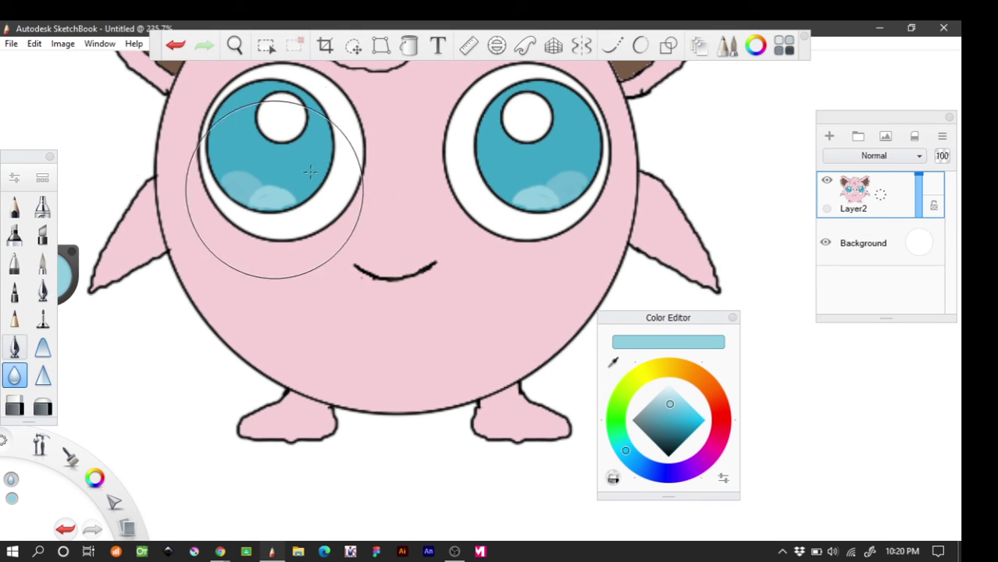
click(14, 180)
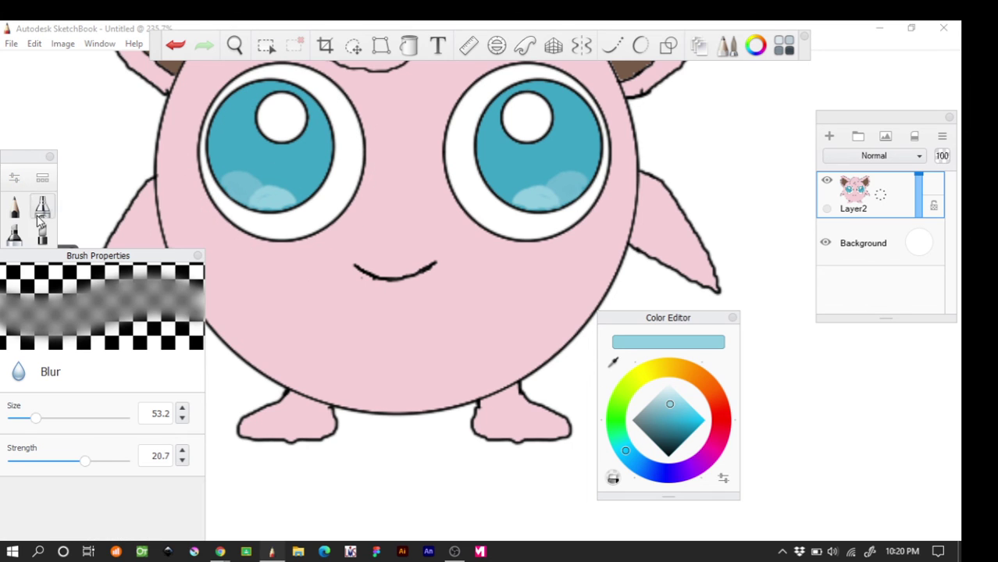
drag(39, 424, 17, 422)
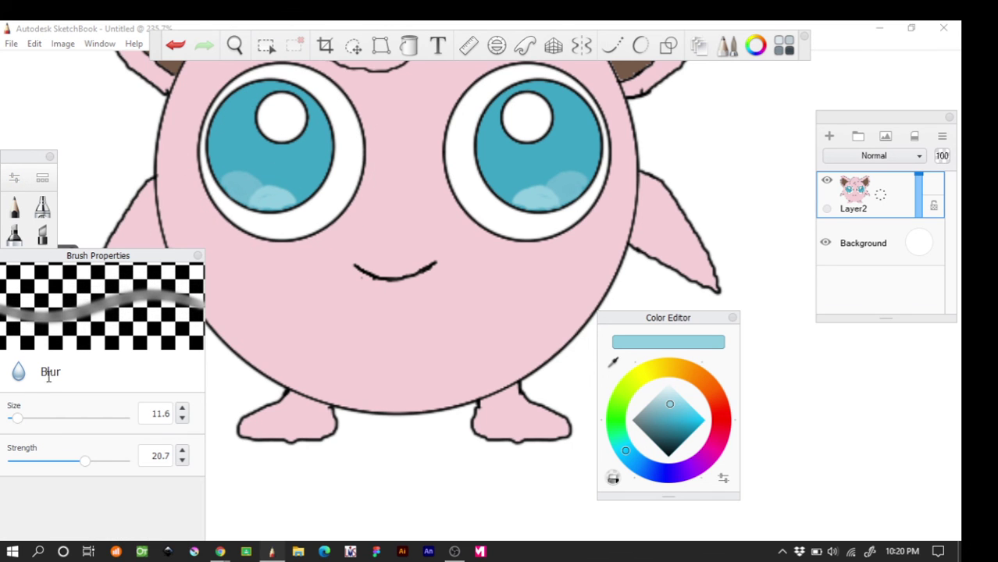
mouse_move(253, 171)
mouse_down()
mouse_move(248, 181)
mouse_move(279, 190)
mouse_move(272, 194)
mouse_up()
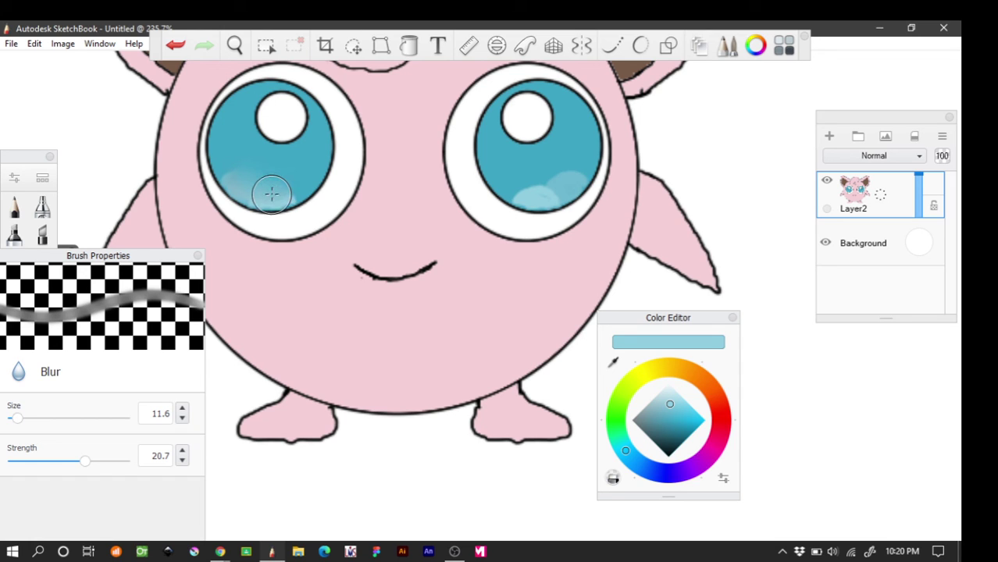
key(ctrl+z)
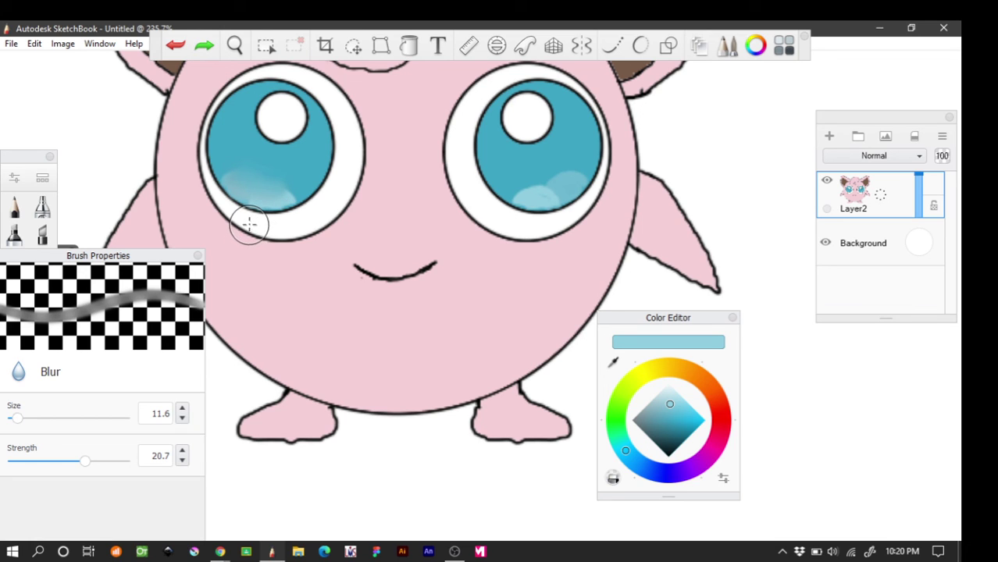
key(ctrl+z)
Set the Blur strength to 6.4 and soften the light blue patches in both irises.
click(36, 462)
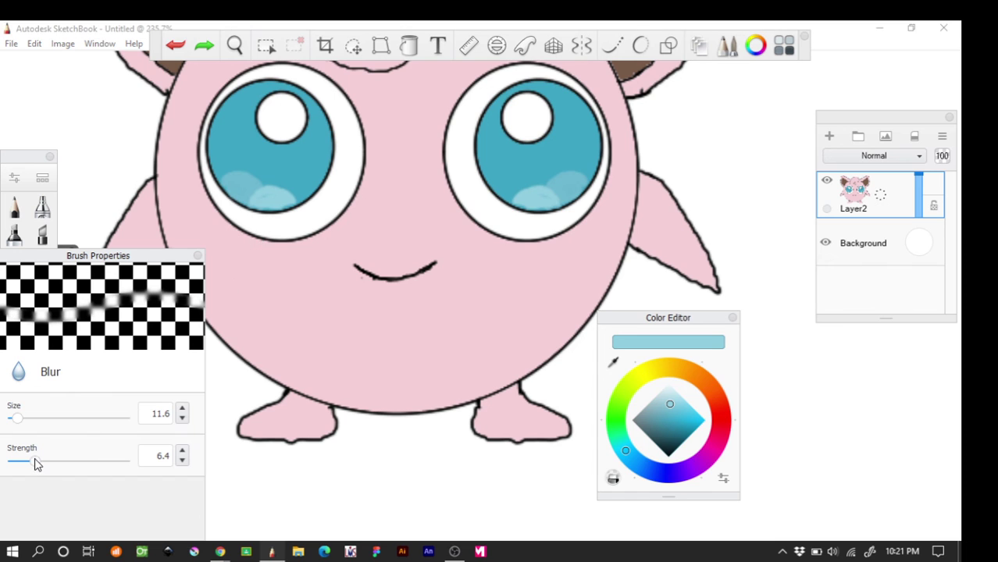
mouse_move(234, 168)
mouse_down()
mouse_move(264, 193)
mouse_move(283, 194)
mouse_move(240, 178)
mouse_up()
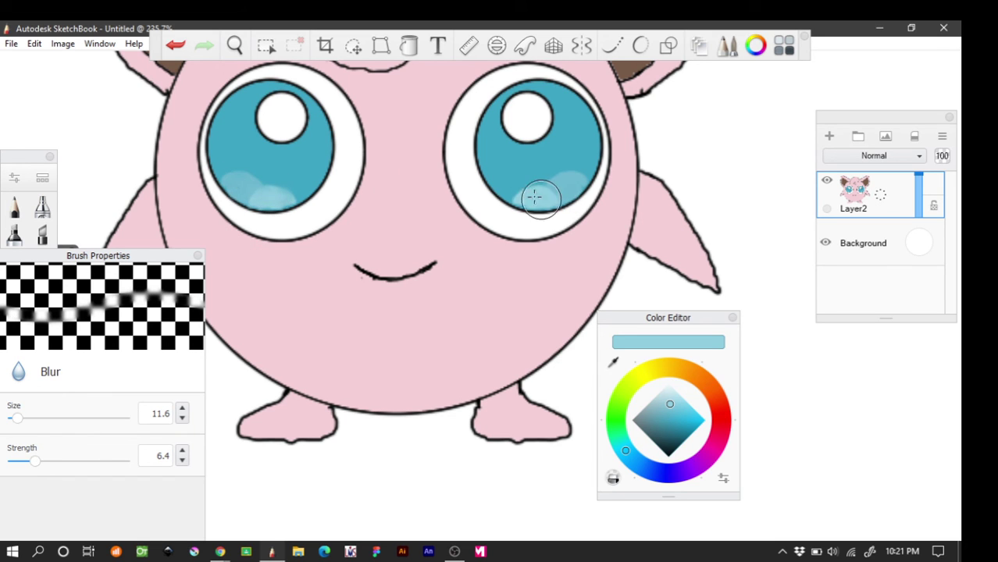
mouse_move(534, 197)
mouse_down()
mouse_move(574, 182)
mouse_move(553, 215)
mouse_up()
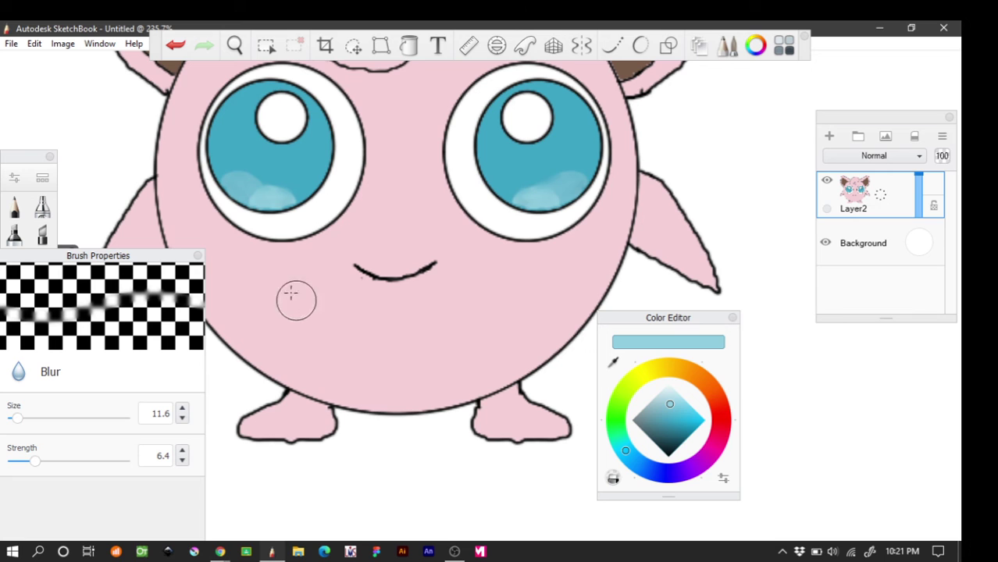
click(197, 257)
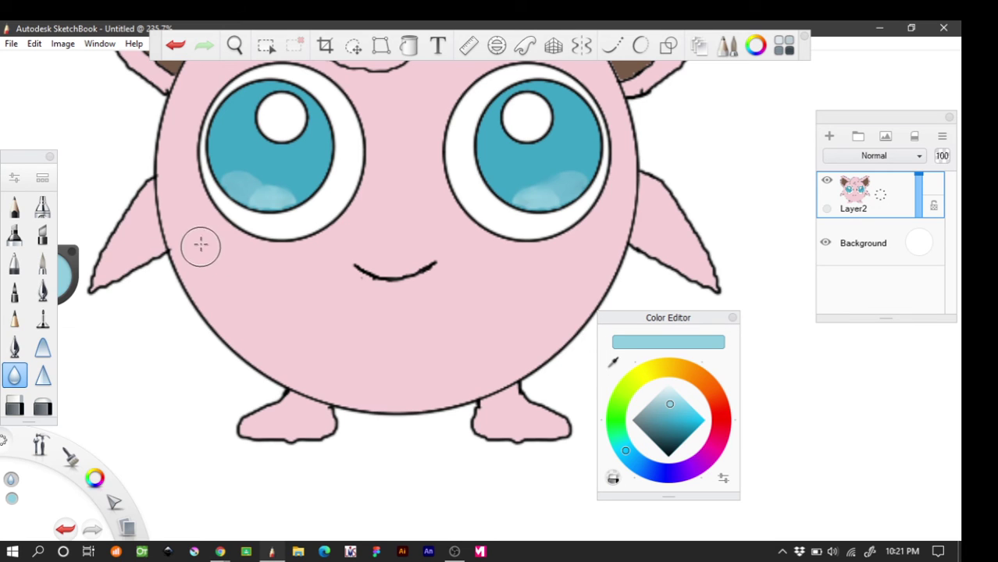
Zoom out to show the whole drawing and close the Color Editor.
click(234, 45)
mouse_move(499, 326)
mouse_down()
mouse_move(370, 174)
mouse_move(267, 94)
mouse_move(395, 156)
mouse_move(379, 194)
mouse_move(253, 267)
mouse_up()
drag(273, 224, 386, 281)
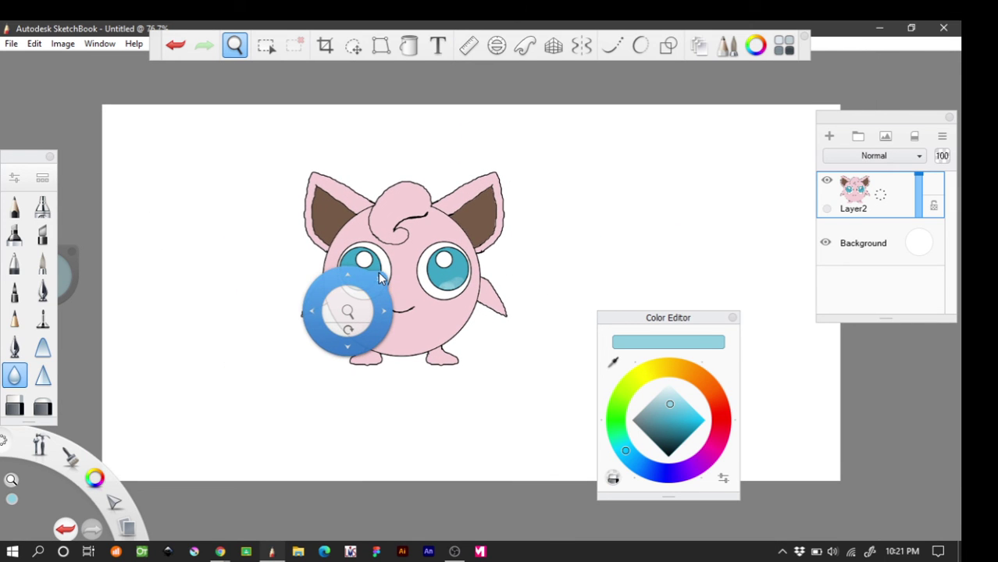
click(380, 277)
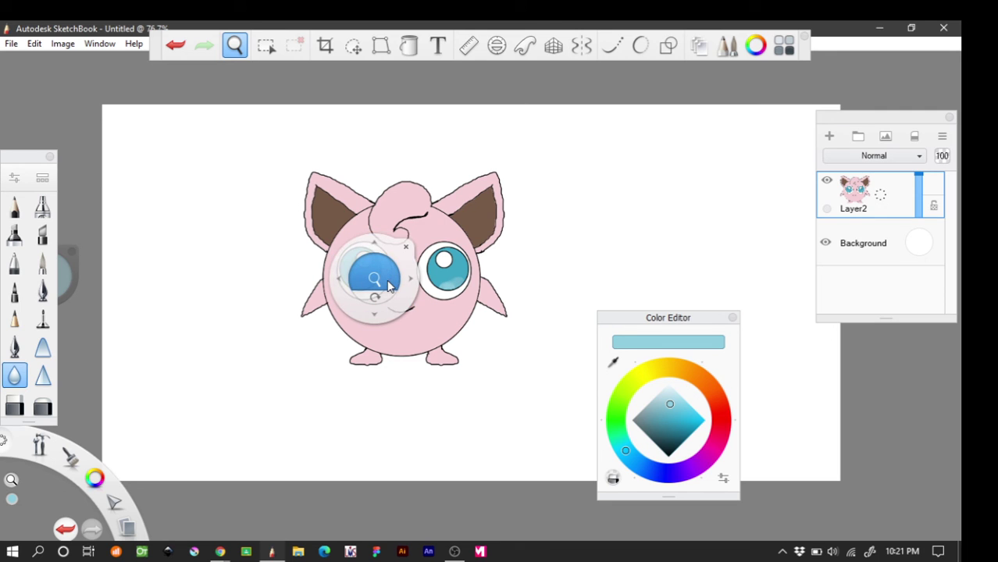
click(406, 247)
click(732, 317)
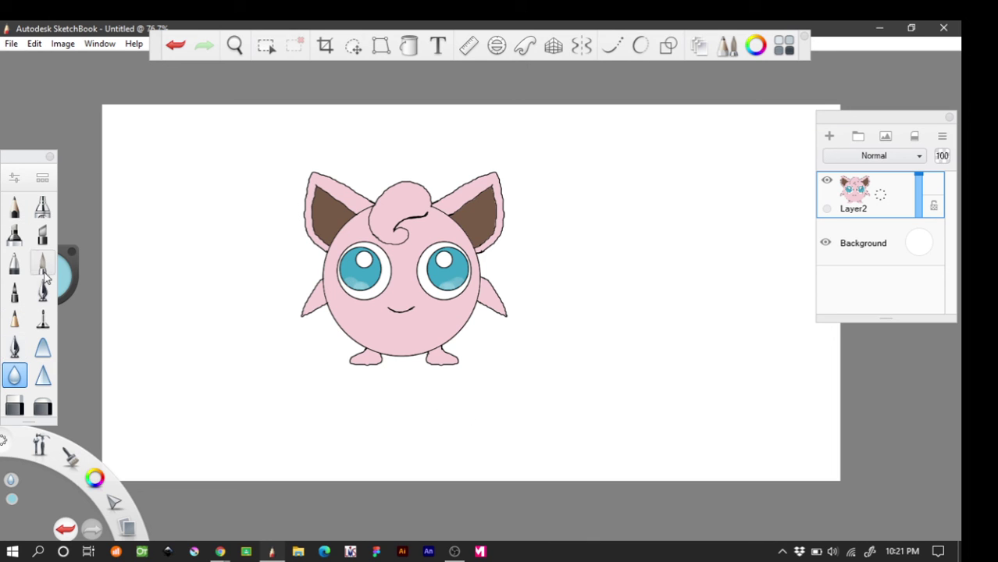
Take a pencil in black with Predictive Stroke at 4 and handwrite "Thanks For Watching" on two lines beside the character.
click(16, 321)
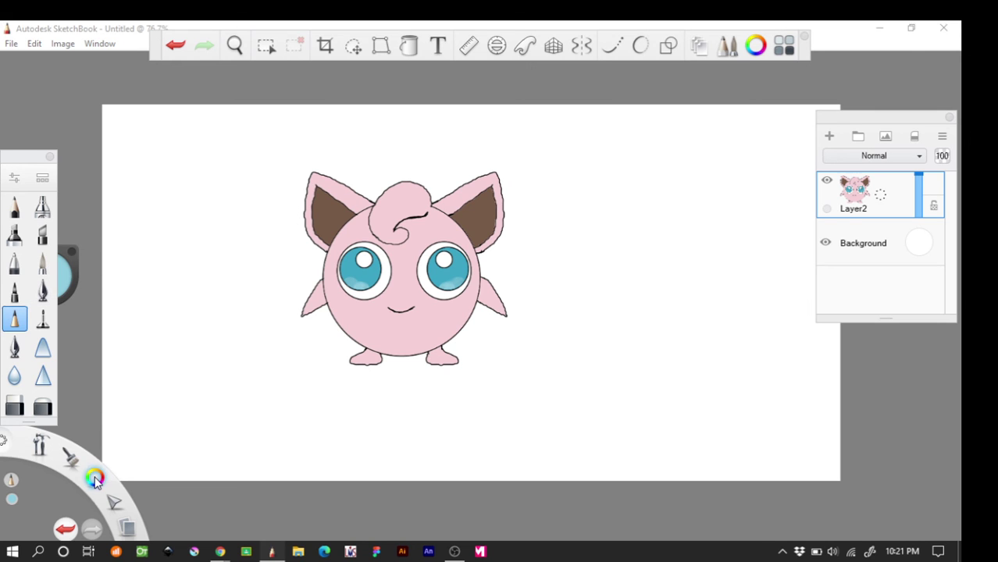
drag(95, 477, 94, 434)
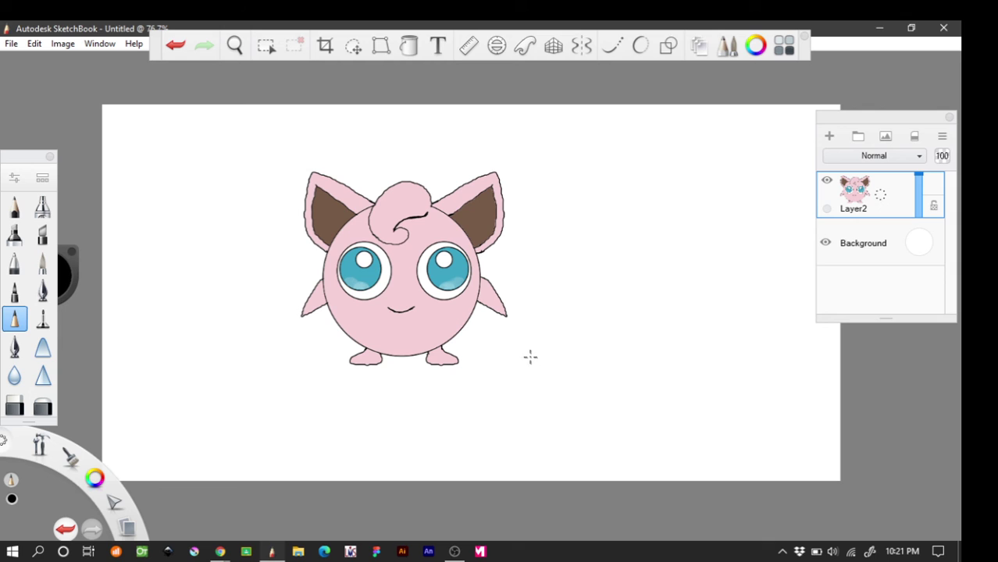
click(641, 45)
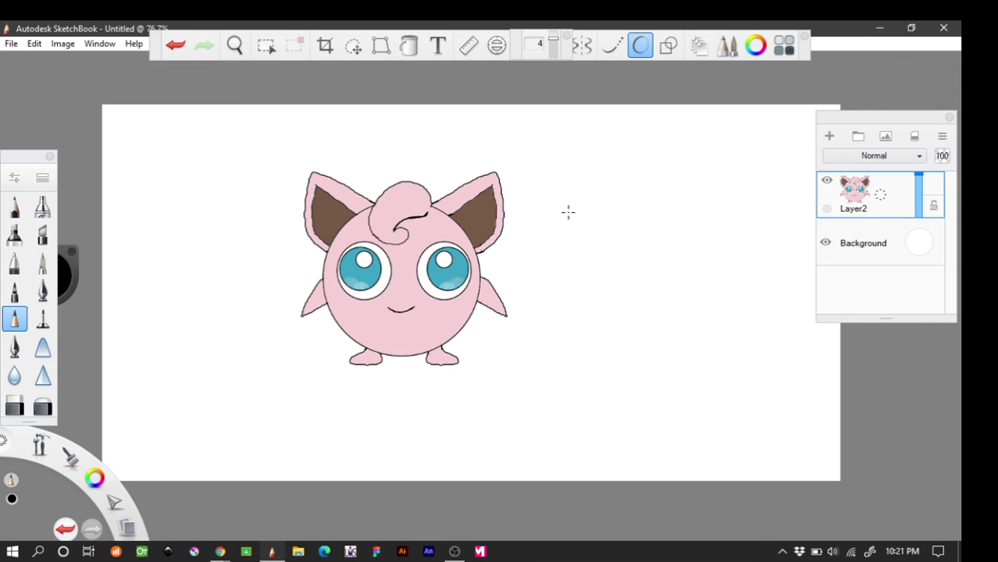
mouse_move(560, 209)
mouse_down()
mouse_move(608, 220)
mouse_move(577, 225)
mouse_move(573, 209)
mouse_move(578, 228)
mouse_move(604, 233)
mouse_move(609, 223)
mouse_move(645, 225)
mouse_move(637, 210)
mouse_move(658, 225)
mouse_up()
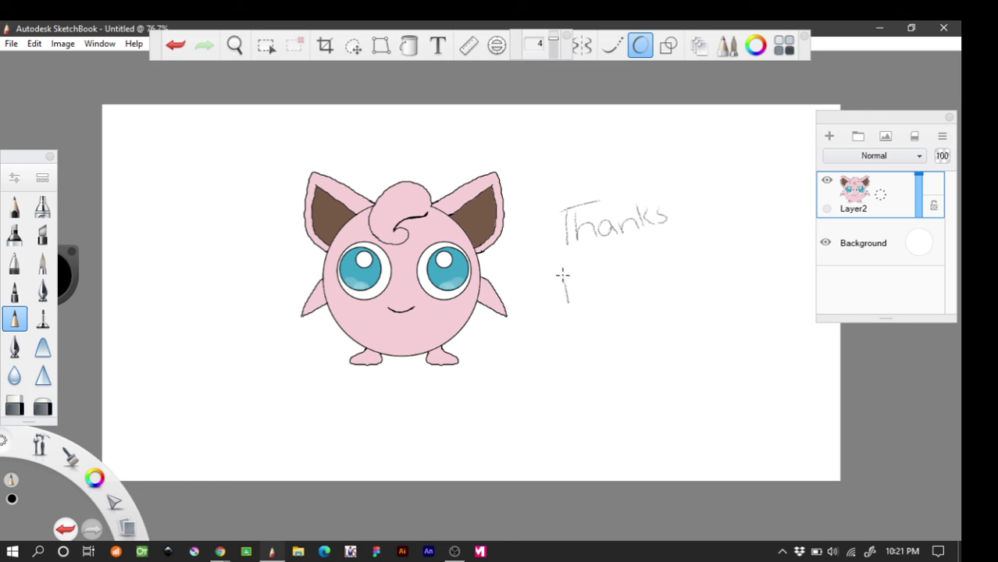
drag(563, 275, 582, 271)
mouse_move(565, 287)
mouse_down()
mouse_move(589, 280)
mouse_move(594, 290)
mouse_move(606, 272)
mouse_move(674, 271)
mouse_up()
mouse_move(678, 236)
mouse_down()
mouse_move(693, 258)
mouse_move(715, 235)
mouse_move(740, 262)
mouse_up()
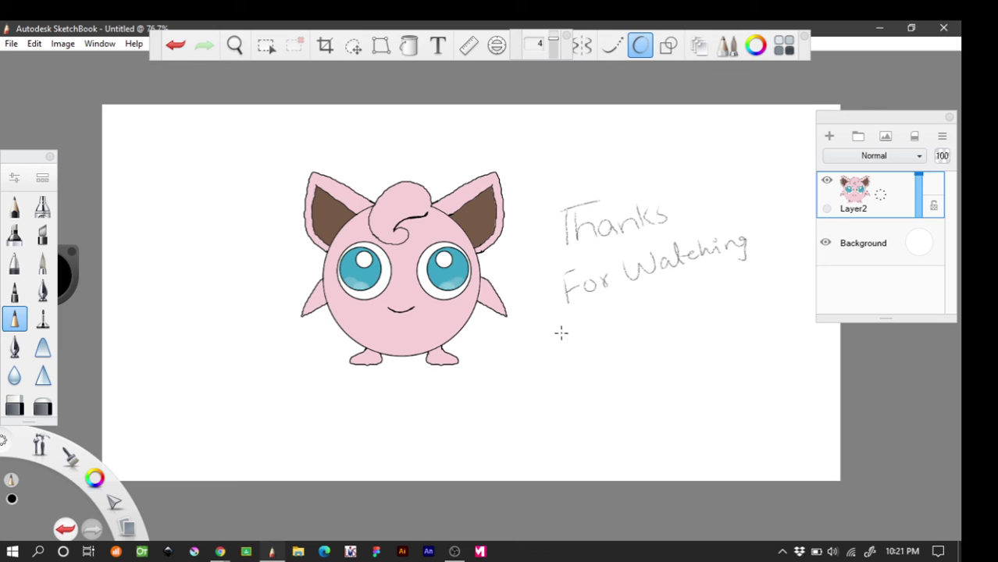
Handwrite "Please Follow" and "I mean subscribe" on two lines below the thank-you message beside the character.
mouse_move(561, 362)
mouse_down()
mouse_move(576, 333)
mouse_move(583, 347)
mouse_move(617, 335)
mouse_up()
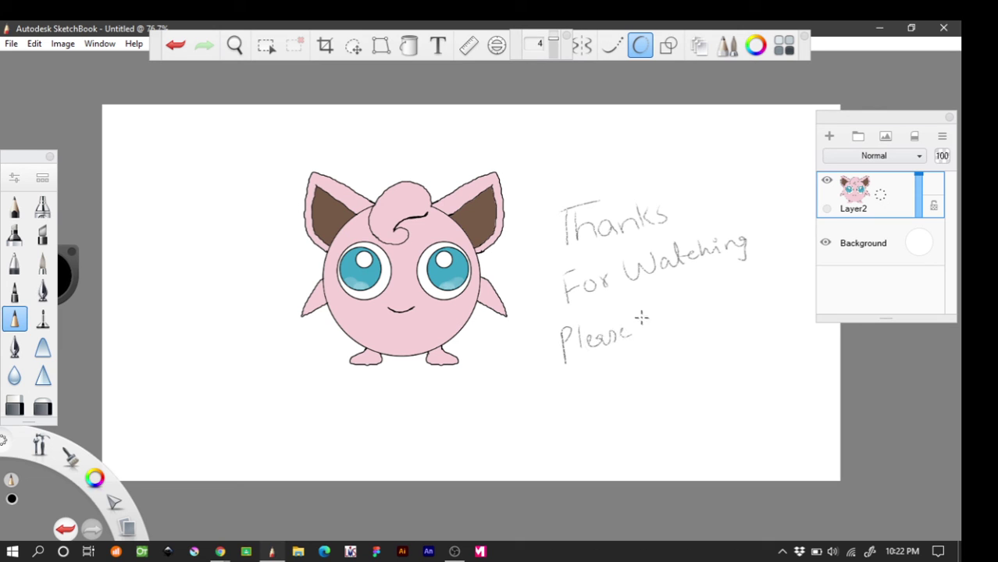
mouse_move(660, 300)
mouse_down()
mouse_move(688, 321)
mouse_move(730, 295)
mouse_up()
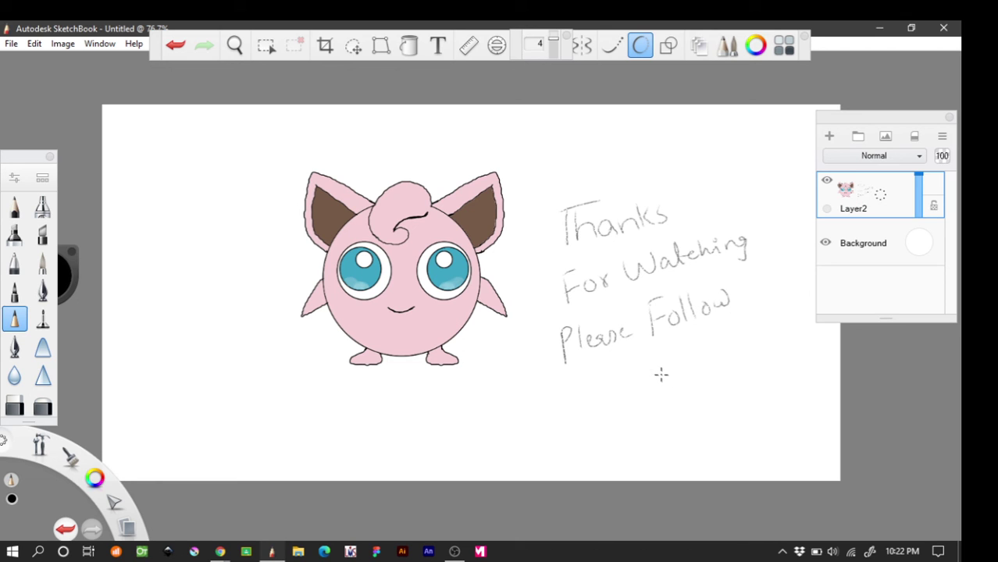
mouse_move(571, 385)
mouse_down()
mouse_move(584, 419)
mouse_move(626, 397)
mouse_move(602, 393)
mouse_move(670, 388)
mouse_up()
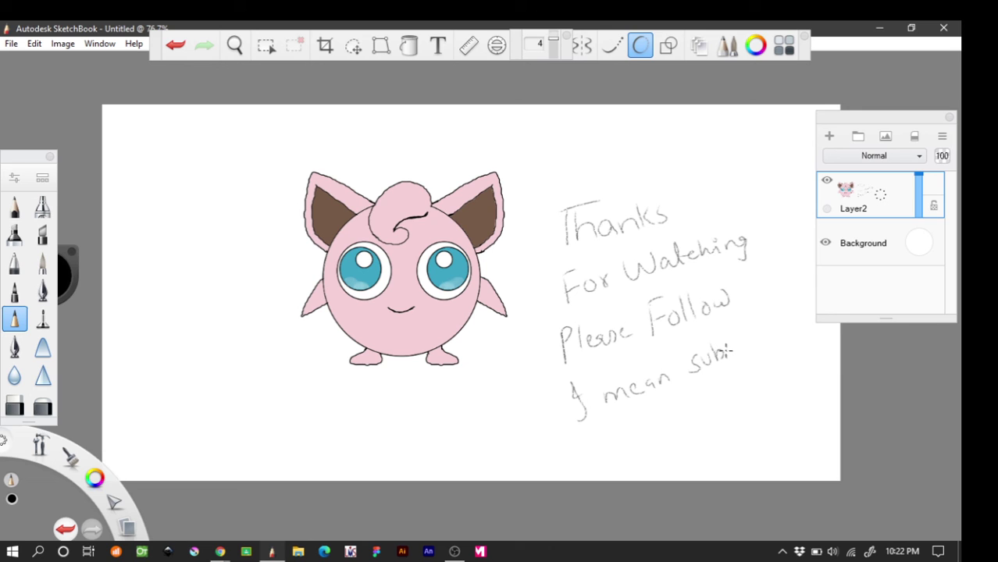
drag(726, 350, 732, 360)
drag(751, 344, 759, 337)
mouse_move(763, 334)
mouse_down()
mouse_move(763, 343)
mouse_move(788, 335)
mouse_up()
Finish the handwritten message with "and like my video!" on two lines below the subscribe line.
mouse_move(614, 440)
mouse_down()
mouse_move(620, 450)
mouse_move(640, 442)
mouse_move(647, 409)
mouse_move(657, 437)
mouse_up()
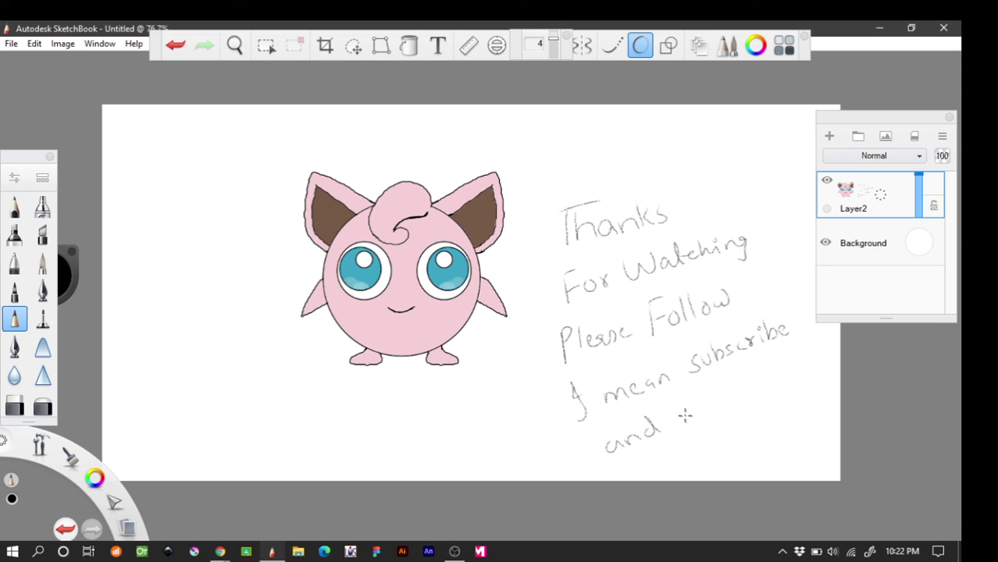
mouse_move(694, 395)
mouse_down()
mouse_move(690, 420)
mouse_move(709, 416)
mouse_up()
click(700, 396)
mouse_move(718, 399)
mouse_down()
mouse_move(777, 376)
mouse_move(789, 398)
mouse_up()
mouse_move(701, 442)
mouse_down()
mouse_move(719, 438)
mouse_move(742, 441)
mouse_move(771, 424)
mouse_move(783, 413)
mouse_move(771, 405)
mouse_move(786, 427)
mouse_up()
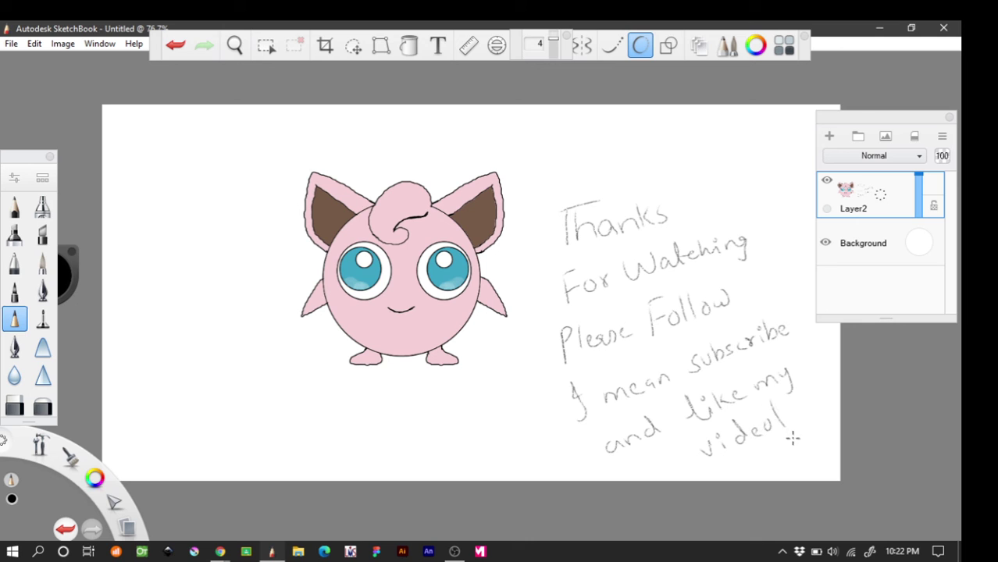
click(794, 435)
Erase the whole handwritten message beside the character with the Hard Eraser at size 31.6.
click(14, 406)
drag(613, 222, 652, 224)
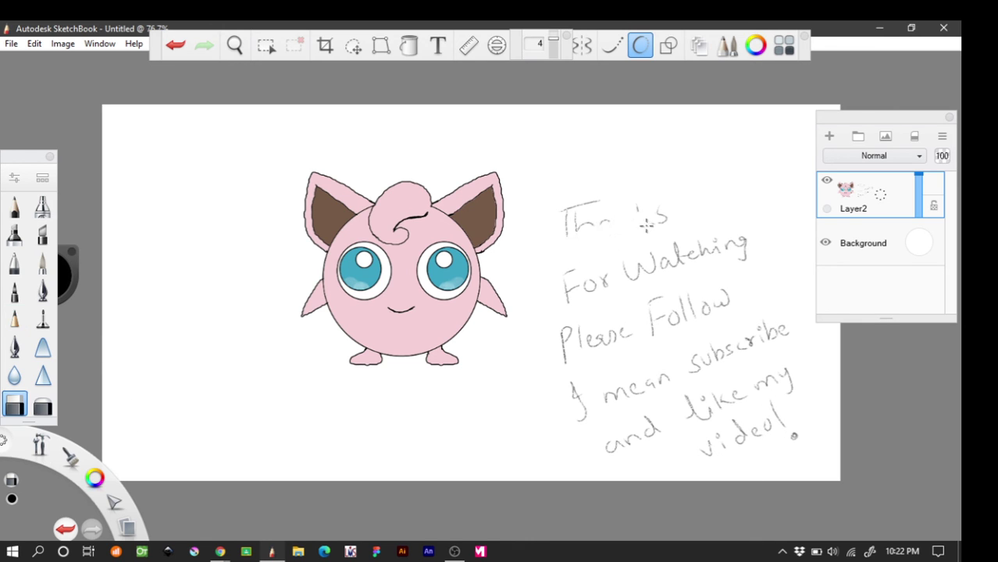
click(15, 179)
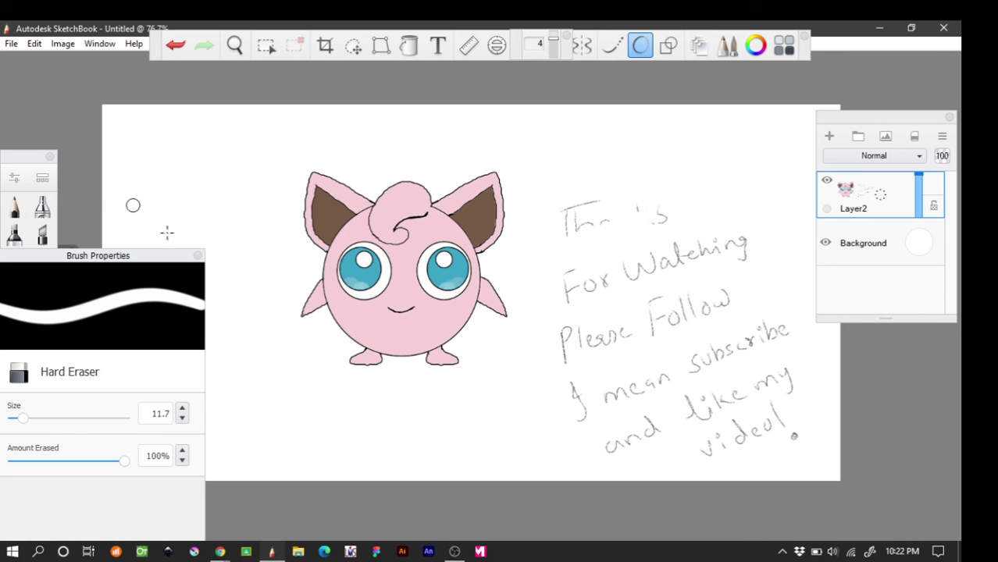
drag(29, 423, 46, 419)
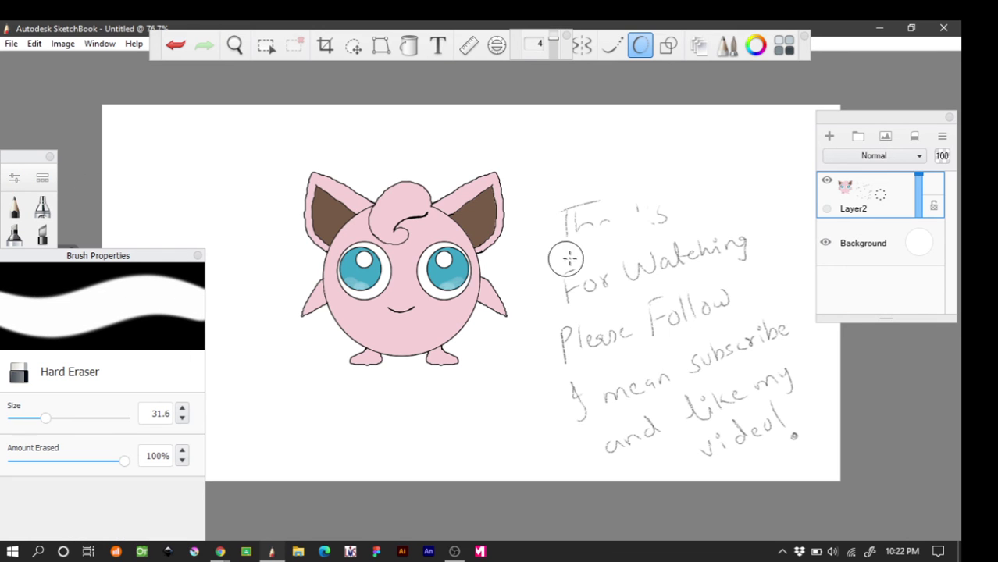
mouse_move(584, 222)
mouse_down()
mouse_move(588, 211)
mouse_move(680, 210)
mouse_up()
mouse_move(591, 253)
mouse_down()
mouse_move(569, 291)
mouse_move(709, 242)
mouse_move(725, 257)
mouse_move(605, 306)
mouse_move(550, 347)
mouse_move(651, 317)
mouse_move(678, 321)
mouse_up()
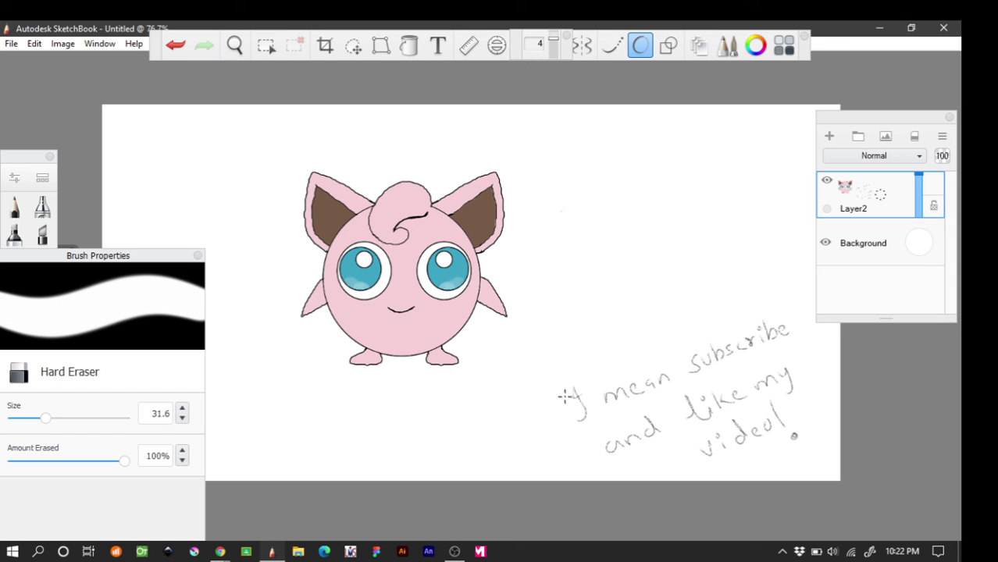
mouse_move(566, 390)
mouse_down()
mouse_move(603, 407)
mouse_move(774, 320)
mouse_move(788, 325)
mouse_move(773, 370)
mouse_move(665, 410)
mouse_move(593, 453)
mouse_move(785, 378)
mouse_move(748, 413)
mouse_move(667, 451)
mouse_move(802, 422)
mouse_up()
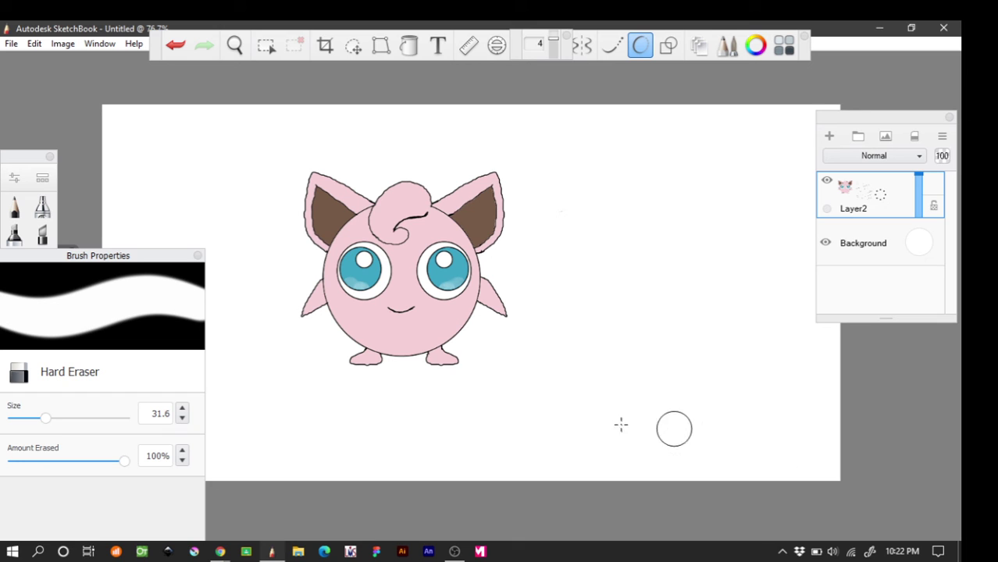
click(197, 256)
Handwrite "That All Folk!" in black pencil on staggered lines in the empty space beside the character.
click(14, 318)
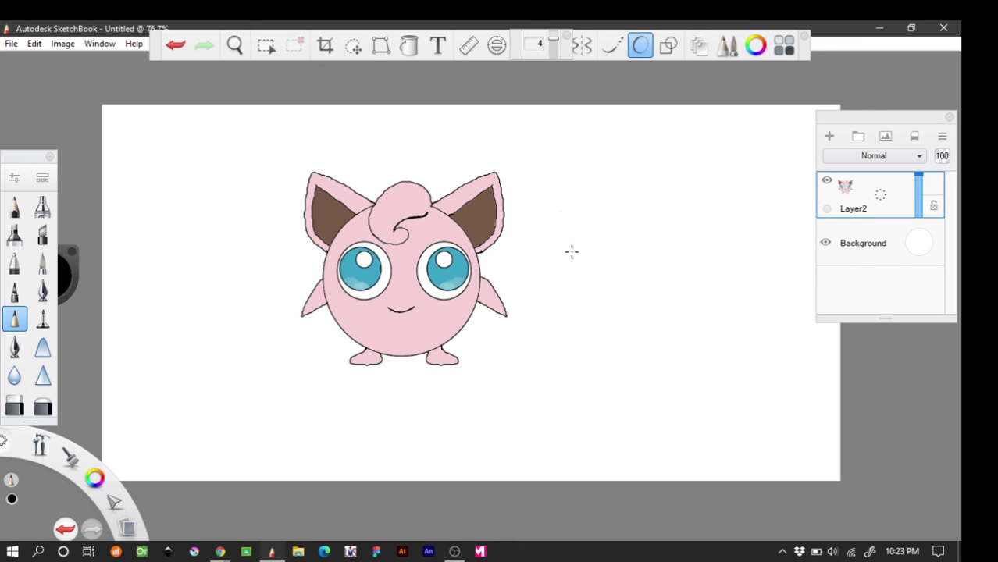
mouse_move(564, 232)
mouse_down()
mouse_move(583, 226)
mouse_move(613, 250)
mouse_move(647, 233)
mouse_up()
mouse_move(576, 324)
mouse_down()
mouse_move(607, 321)
mouse_move(626, 335)
mouse_move(647, 323)
mouse_move(665, 334)
mouse_up()
drag(676, 311, 692, 320)
drag(706, 334, 709, 337)
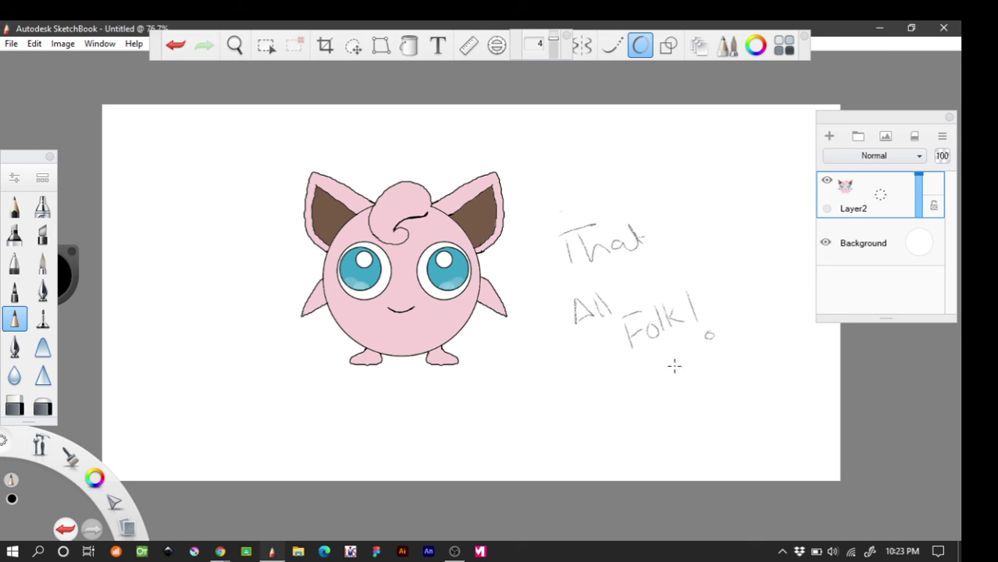
click(455, 551)
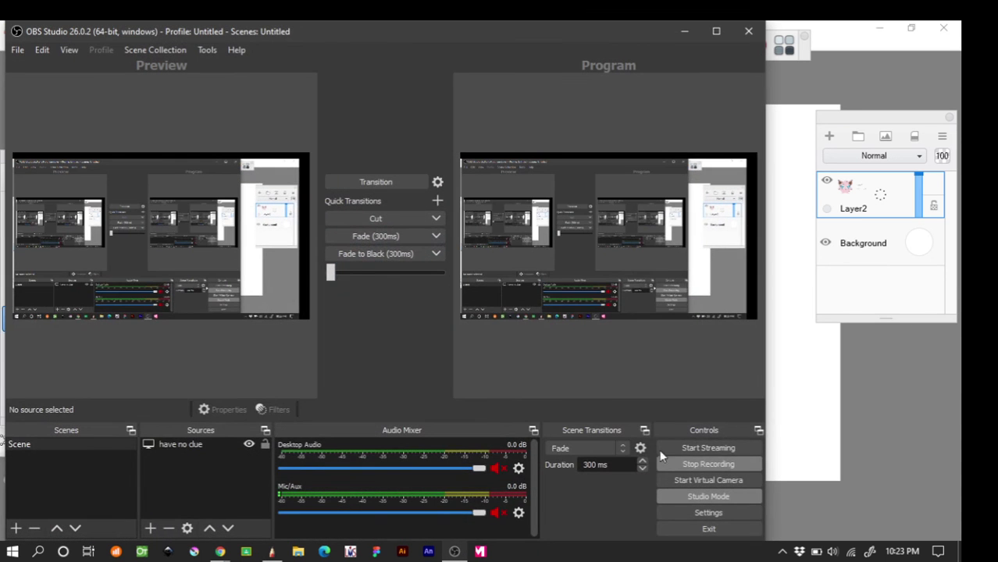